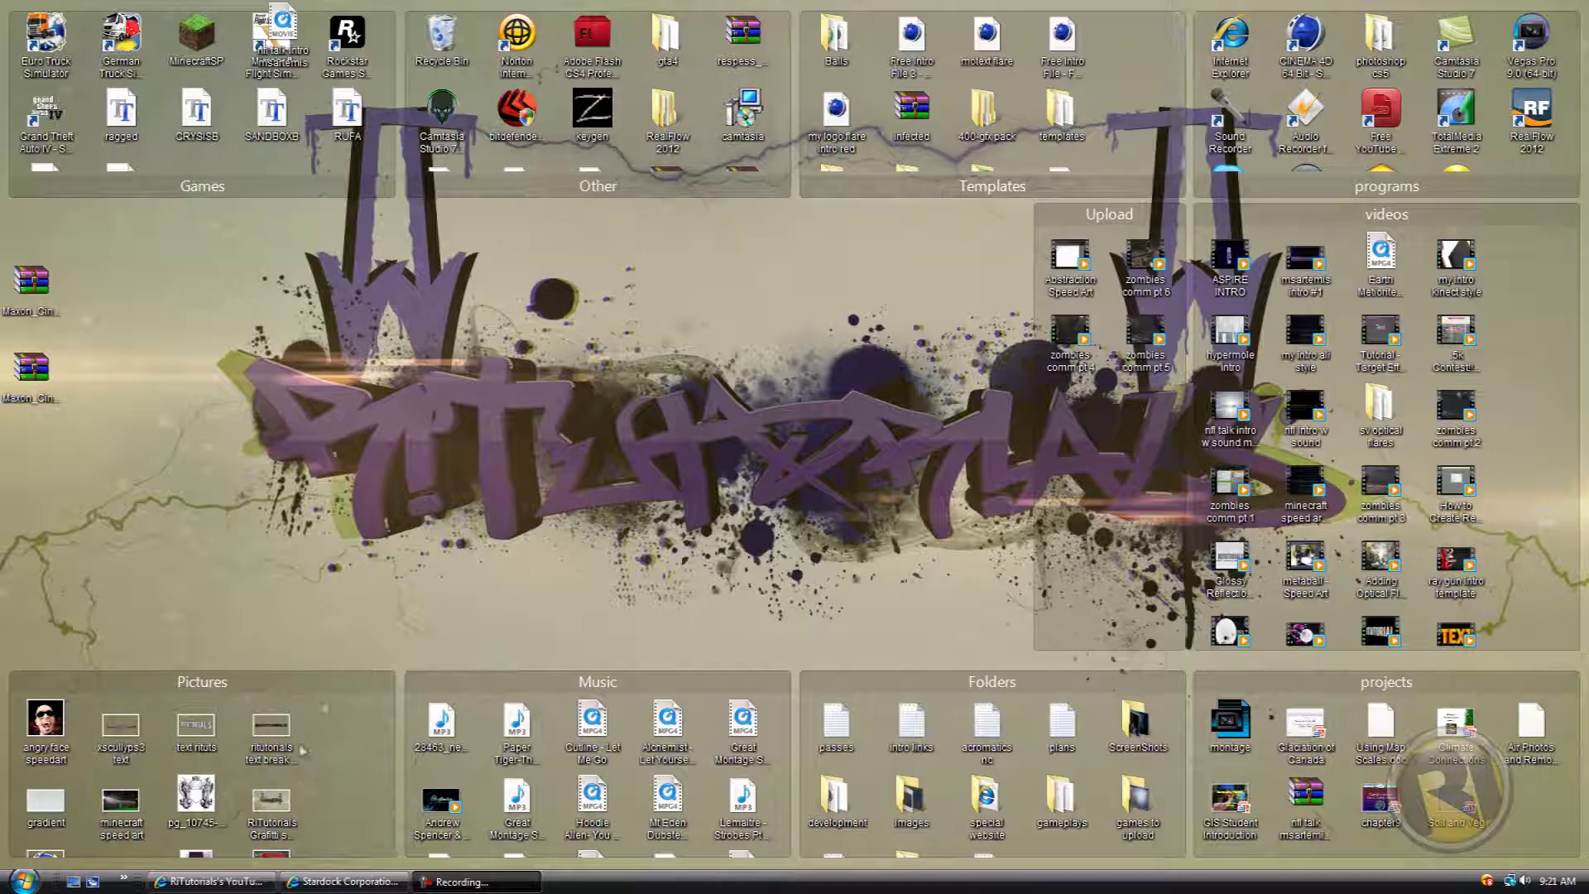
- Scroll down the Pictures fence to reveal its lower images, then bring back the Fences web page
scroll(392, 721, down, 5)
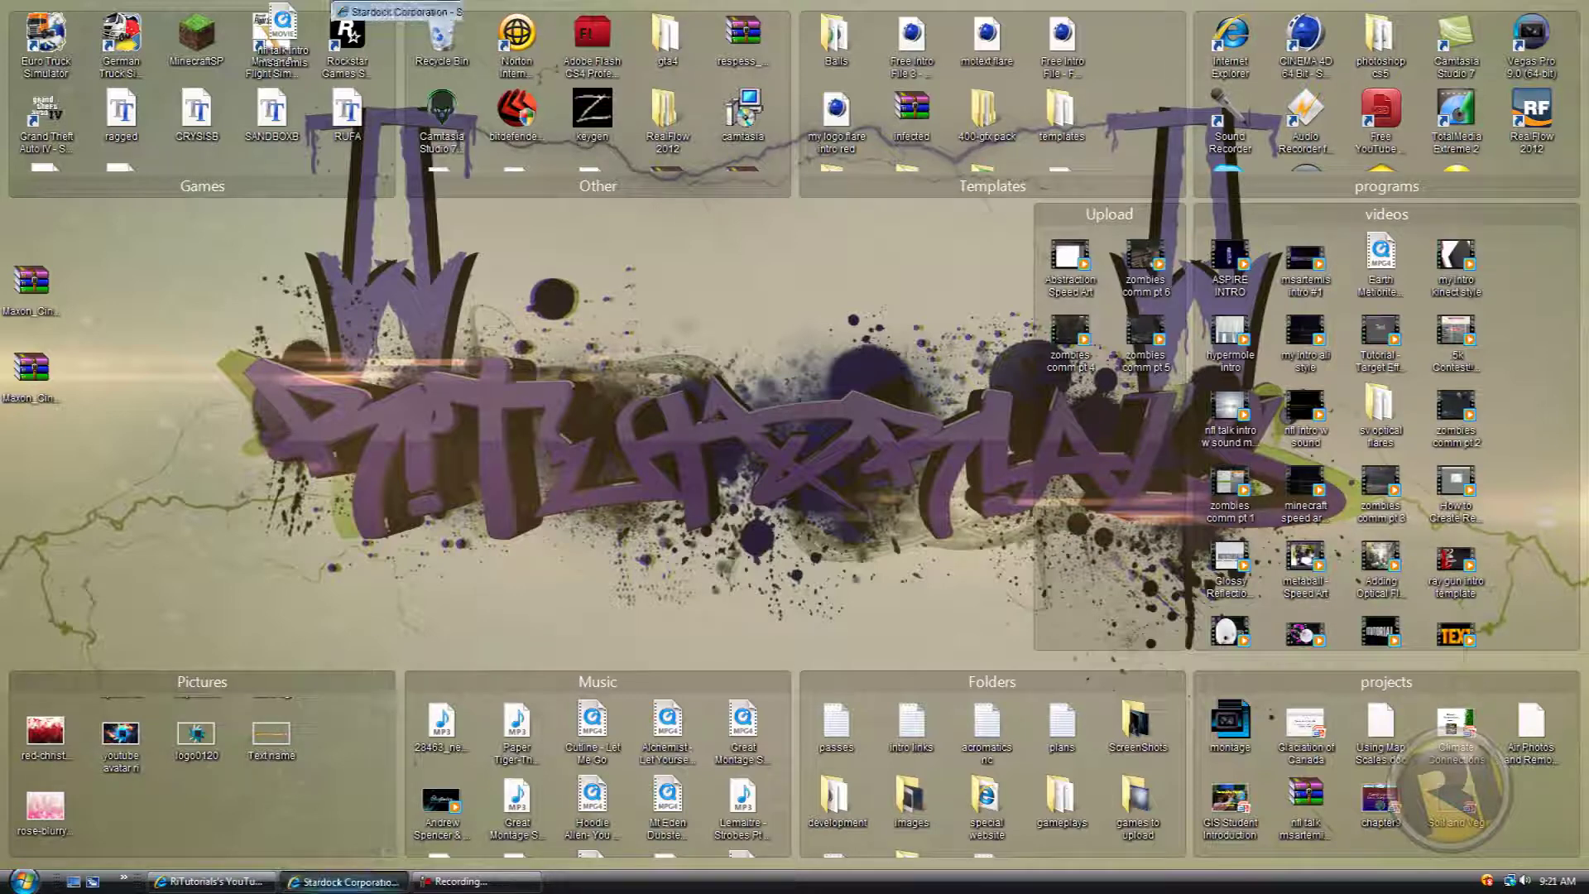
click(341, 880)
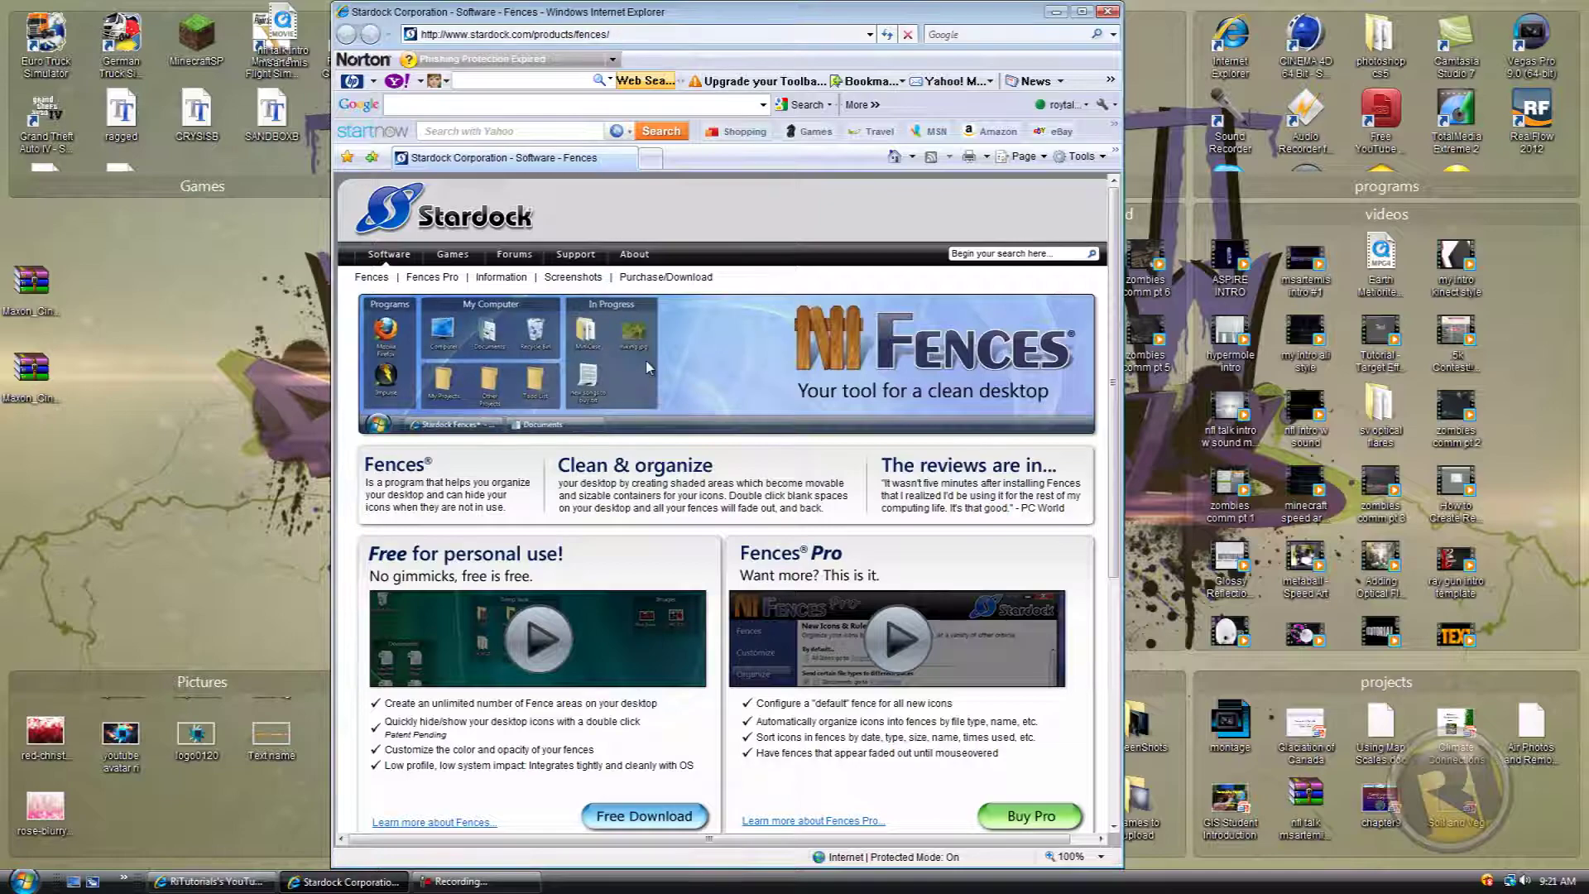
- Scroll through the Stardock Fences product page, then close Internet Explorer
scroll(647, 364, down, 3)
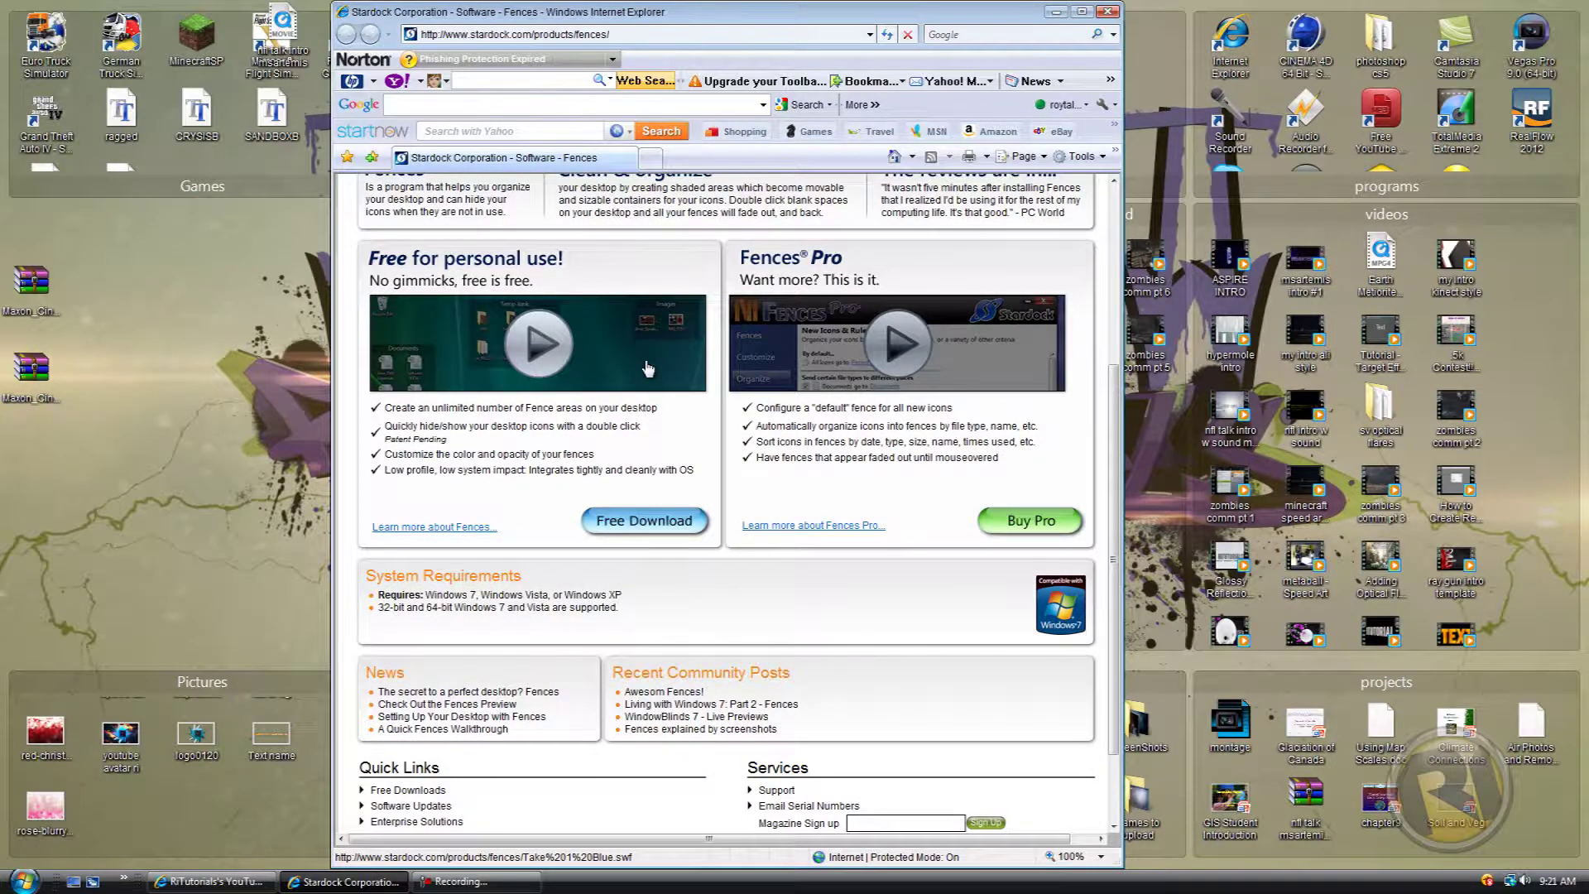
scroll(648, 368, up, 5)
scroll(628, 405, down, 6)
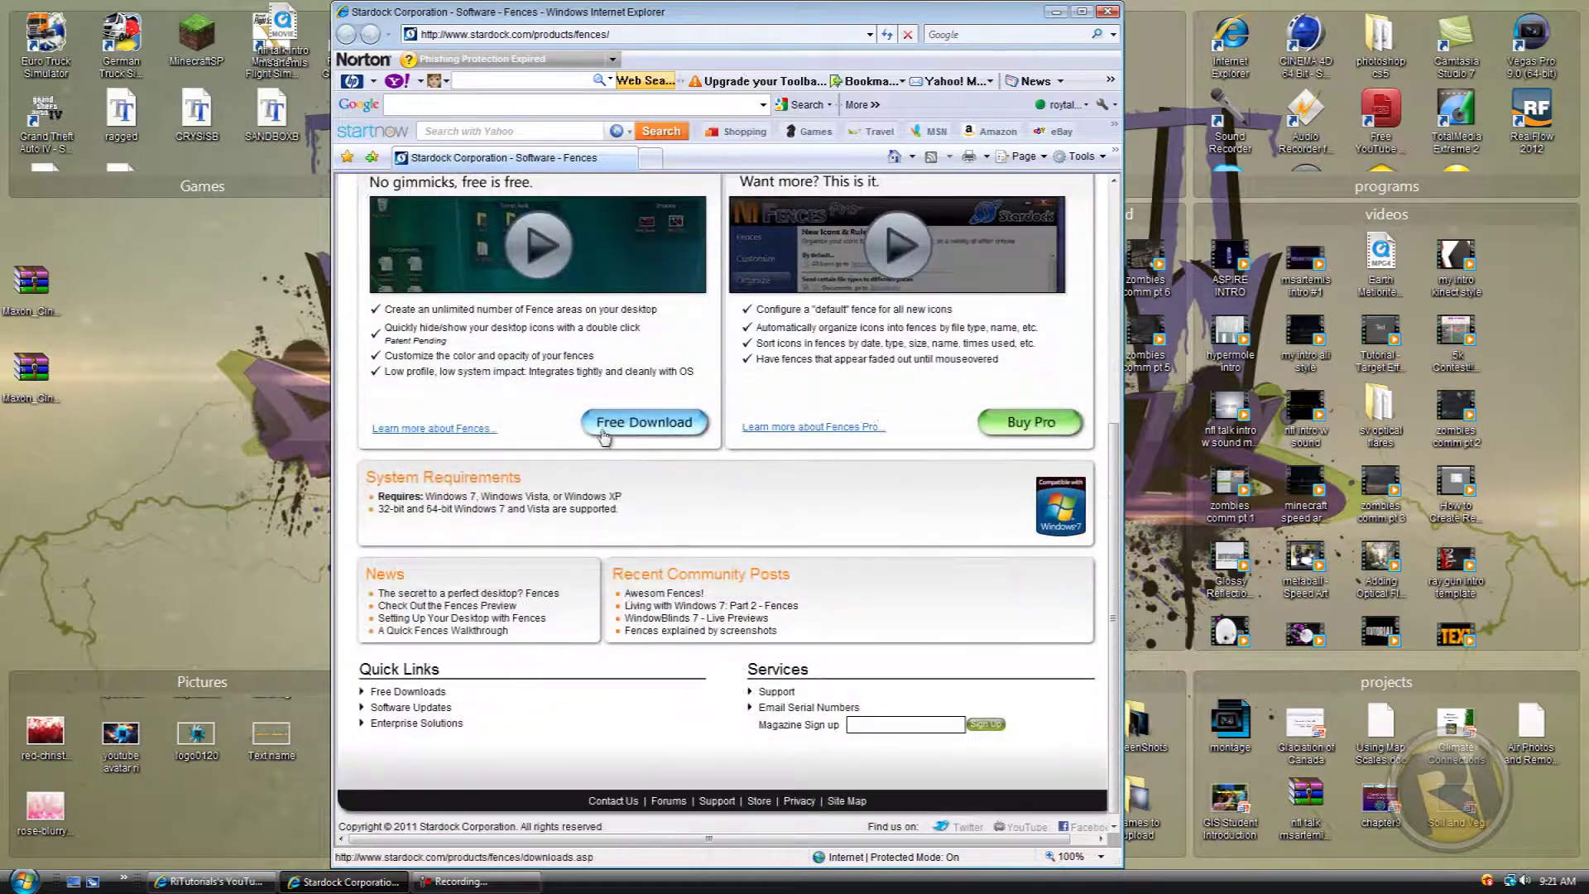
scroll(608, 439, up, 2)
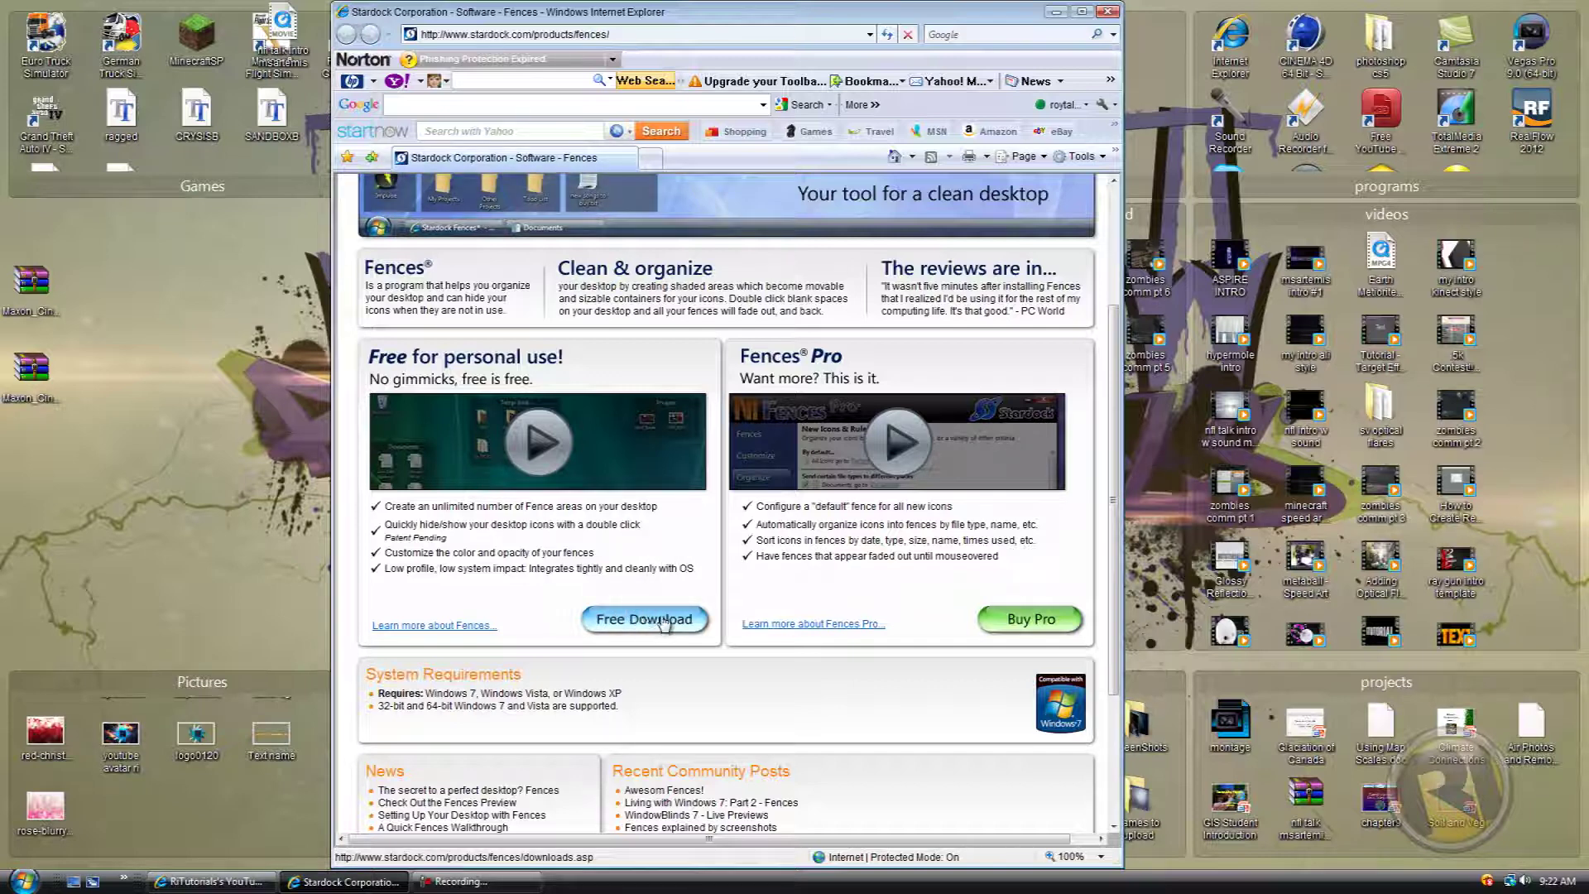
click(1106, 12)
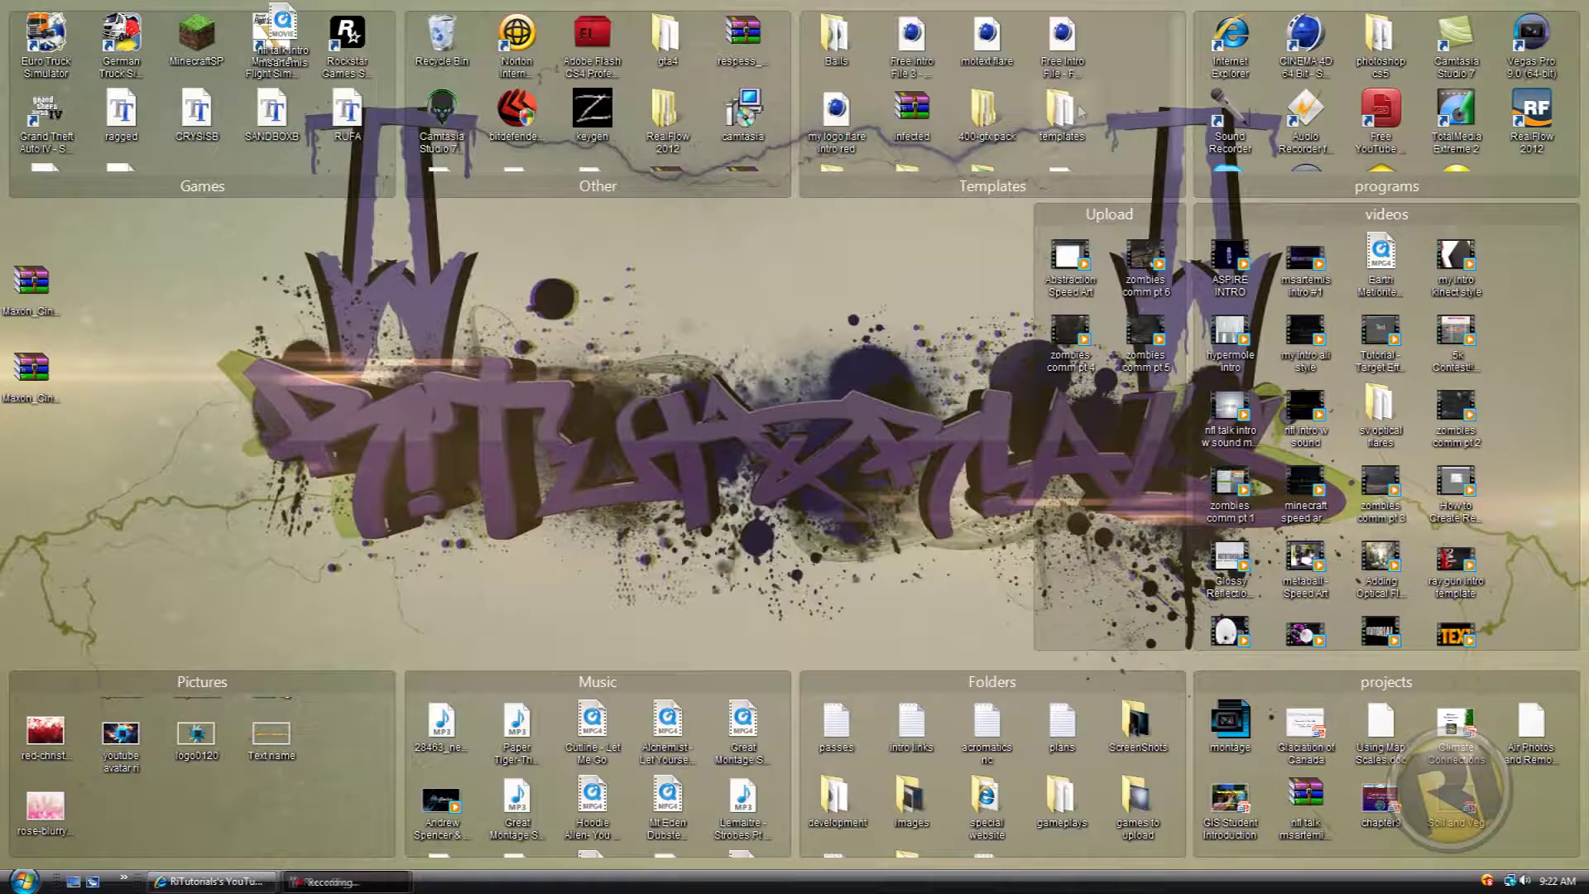
- Check the Maxon archive's context menu, dismiss it, and open the Start menu
right_click(34, 379)
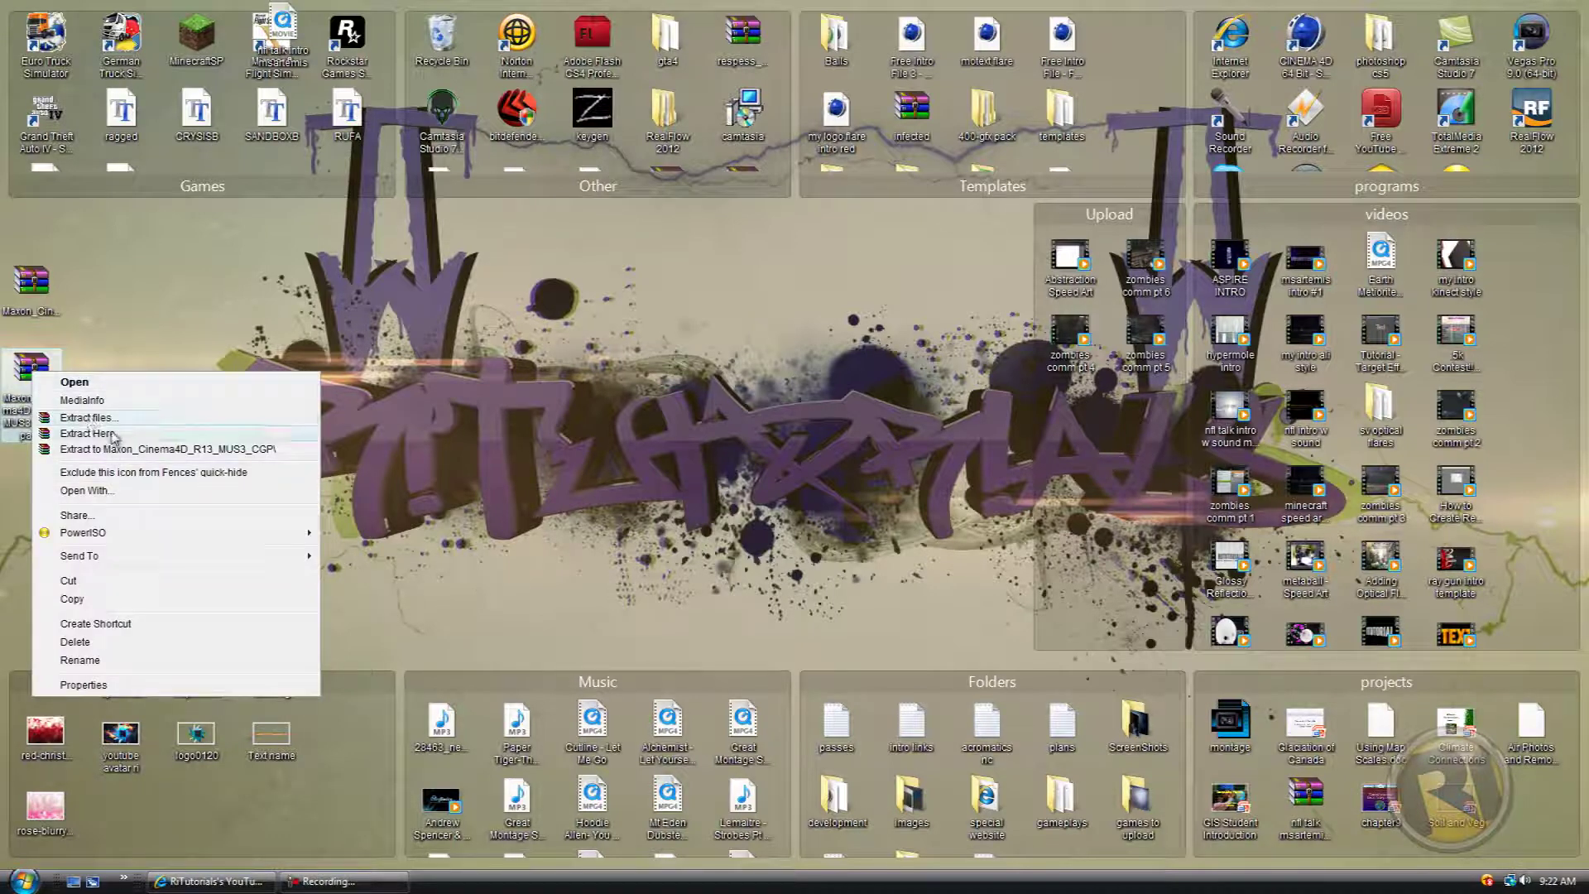
click(131, 332)
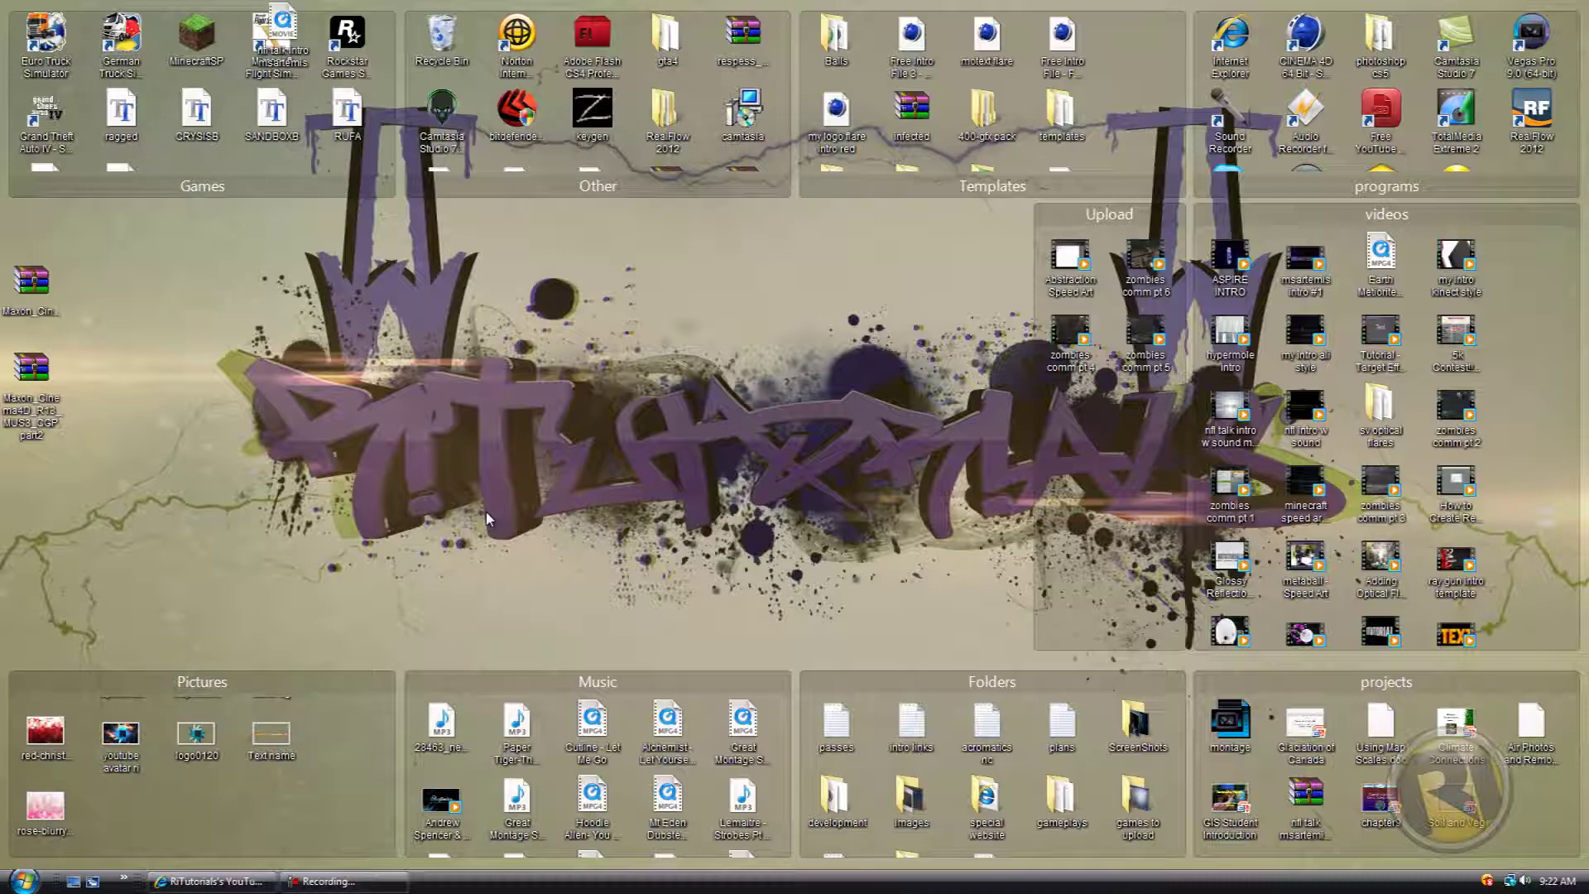
key(super)
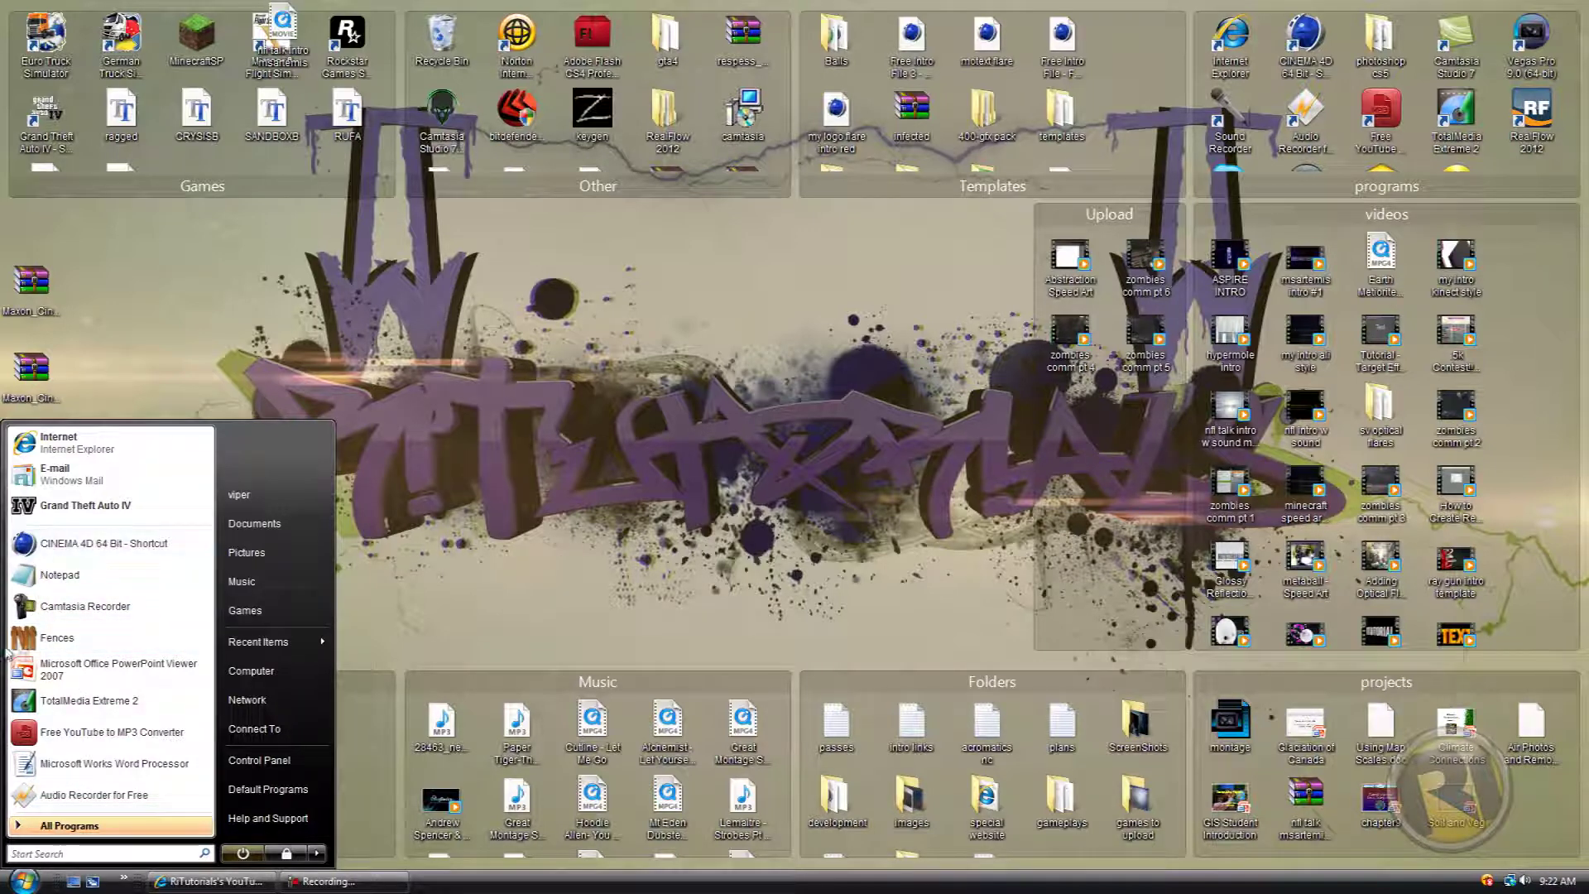
- Search the Start menu for 'fences' and launch the Fences configuration window
click(49, 639)
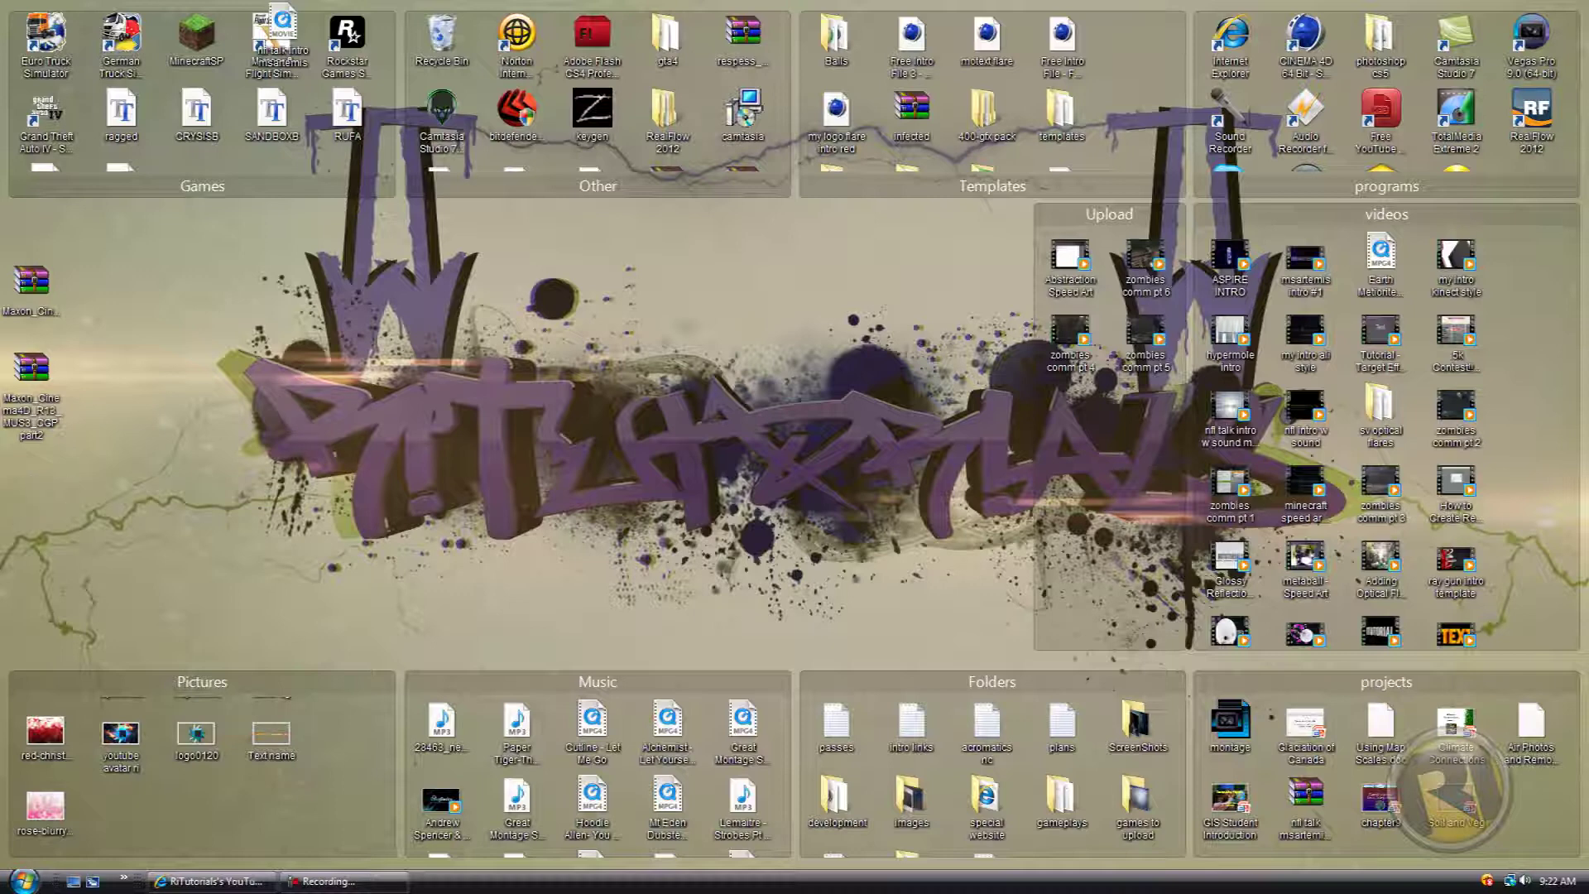
click(23, 881)
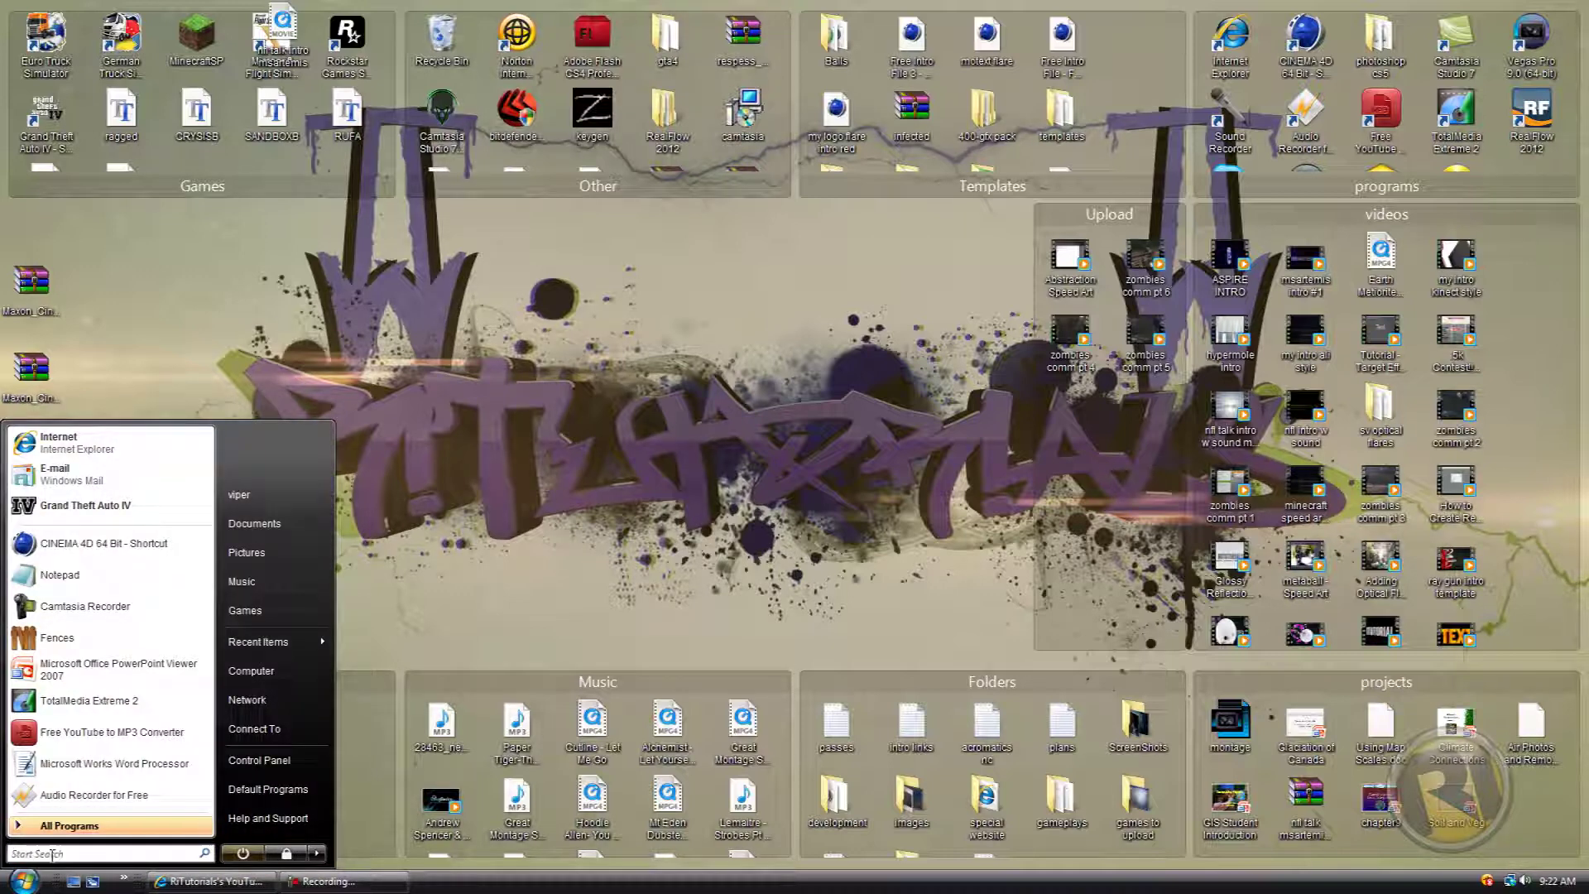
text(fe)
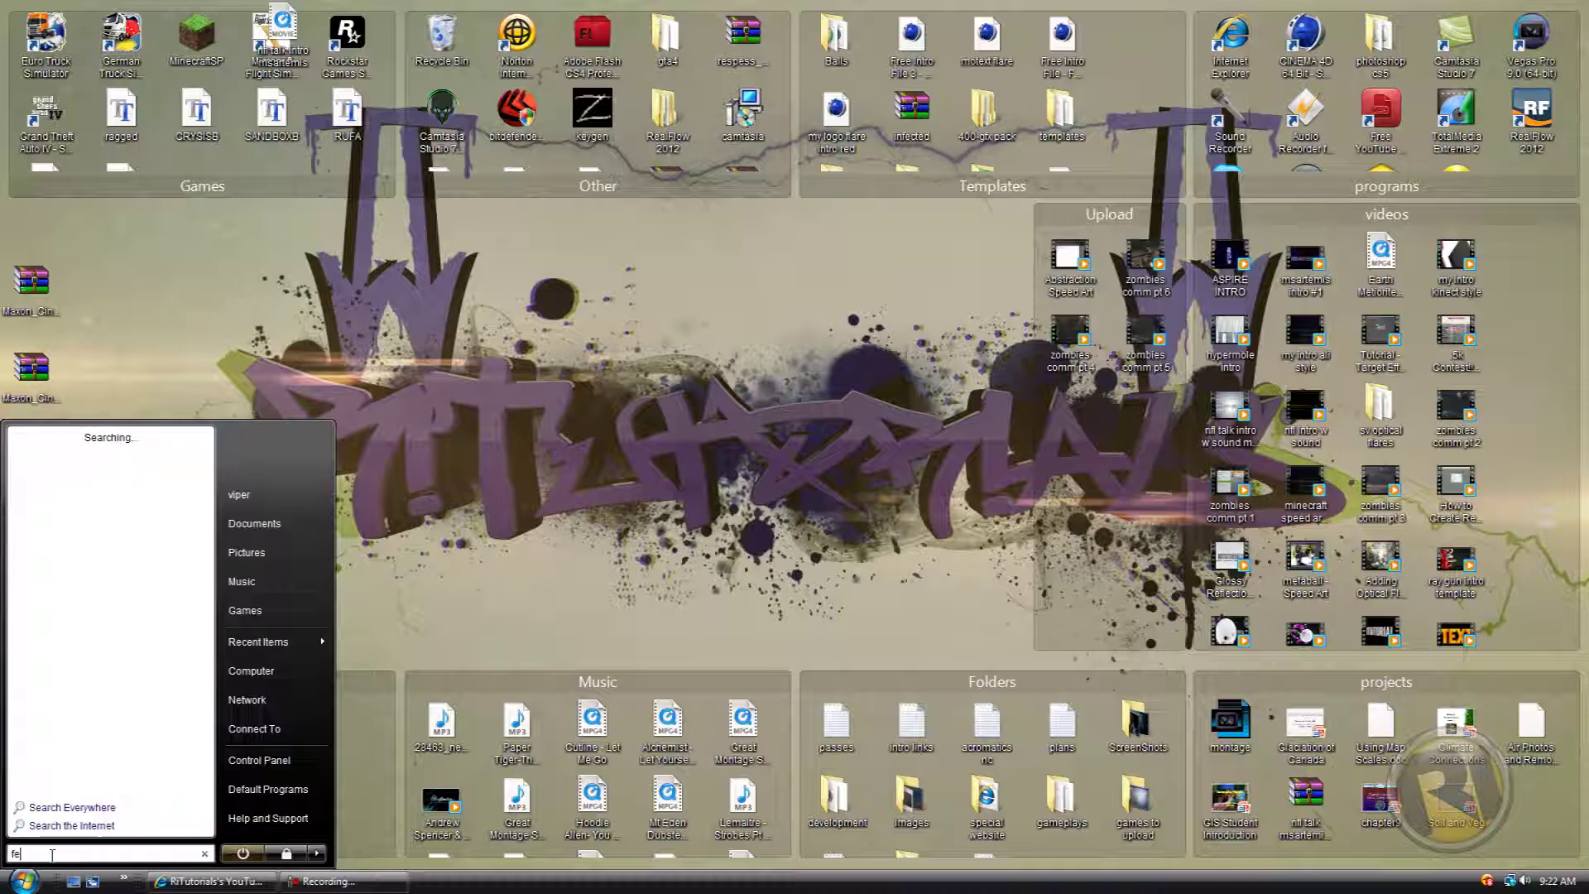
text(nces)
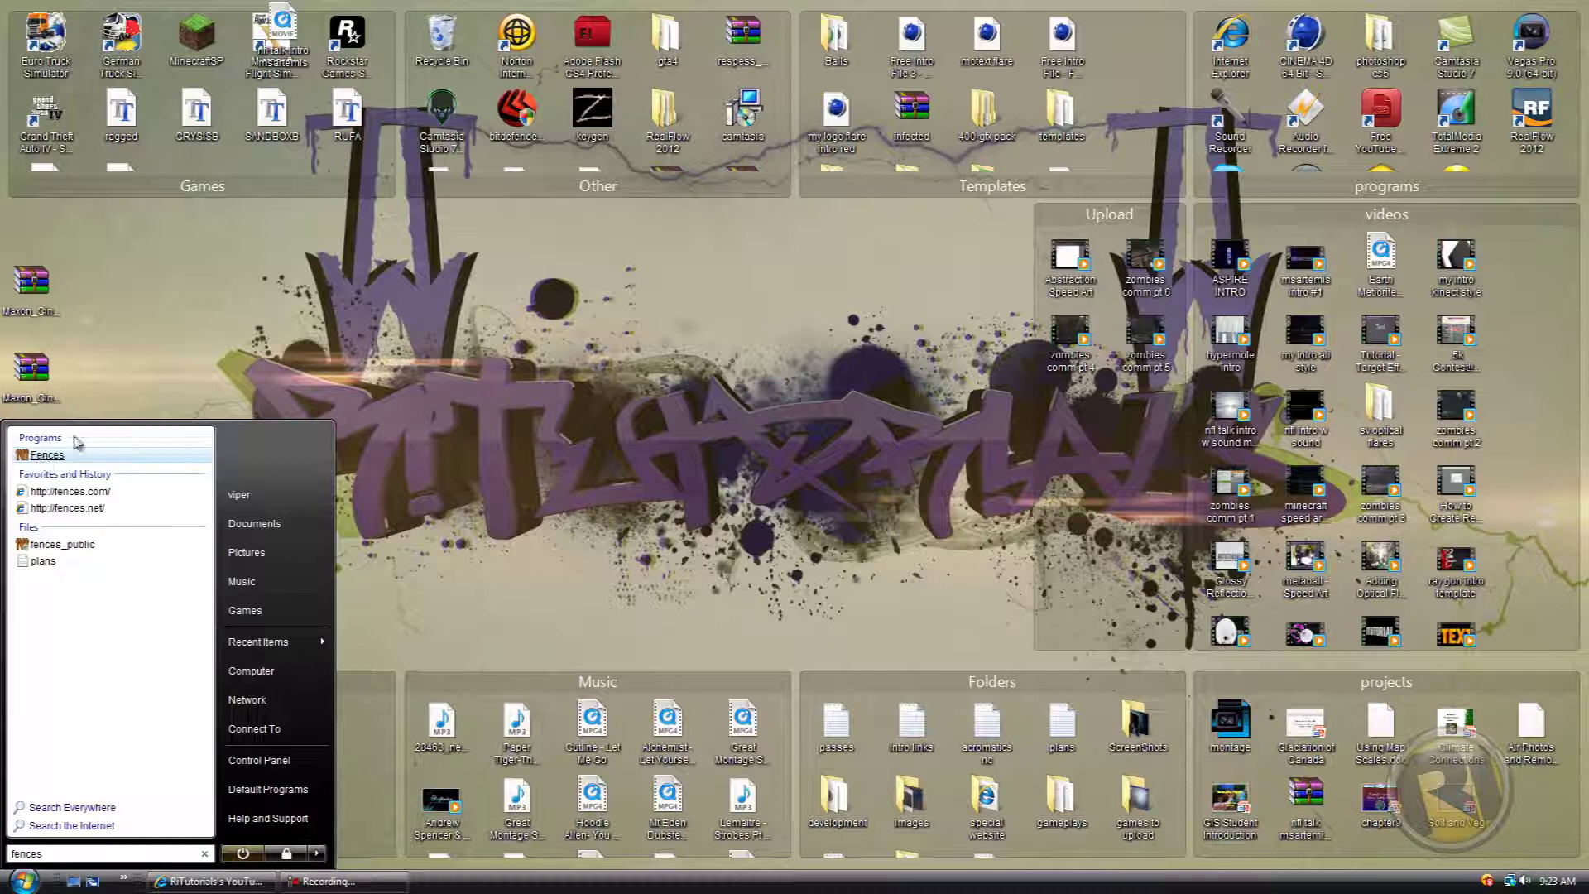
click(46, 455)
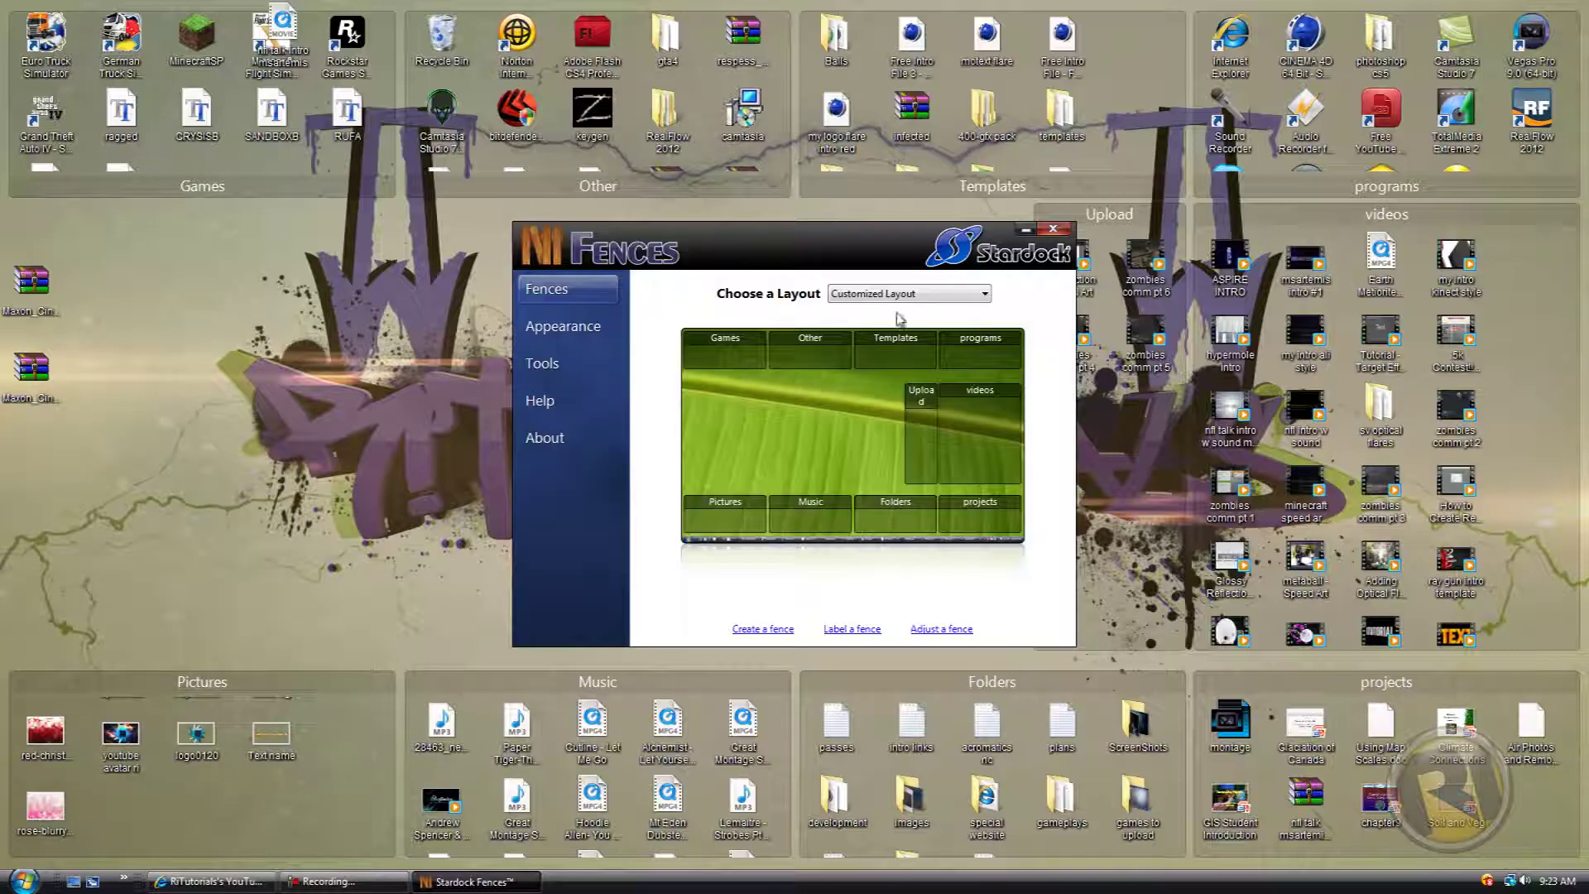
- Browse the Appearance, Tools, Help and About pages, then minimize the Fences window
click(543, 332)
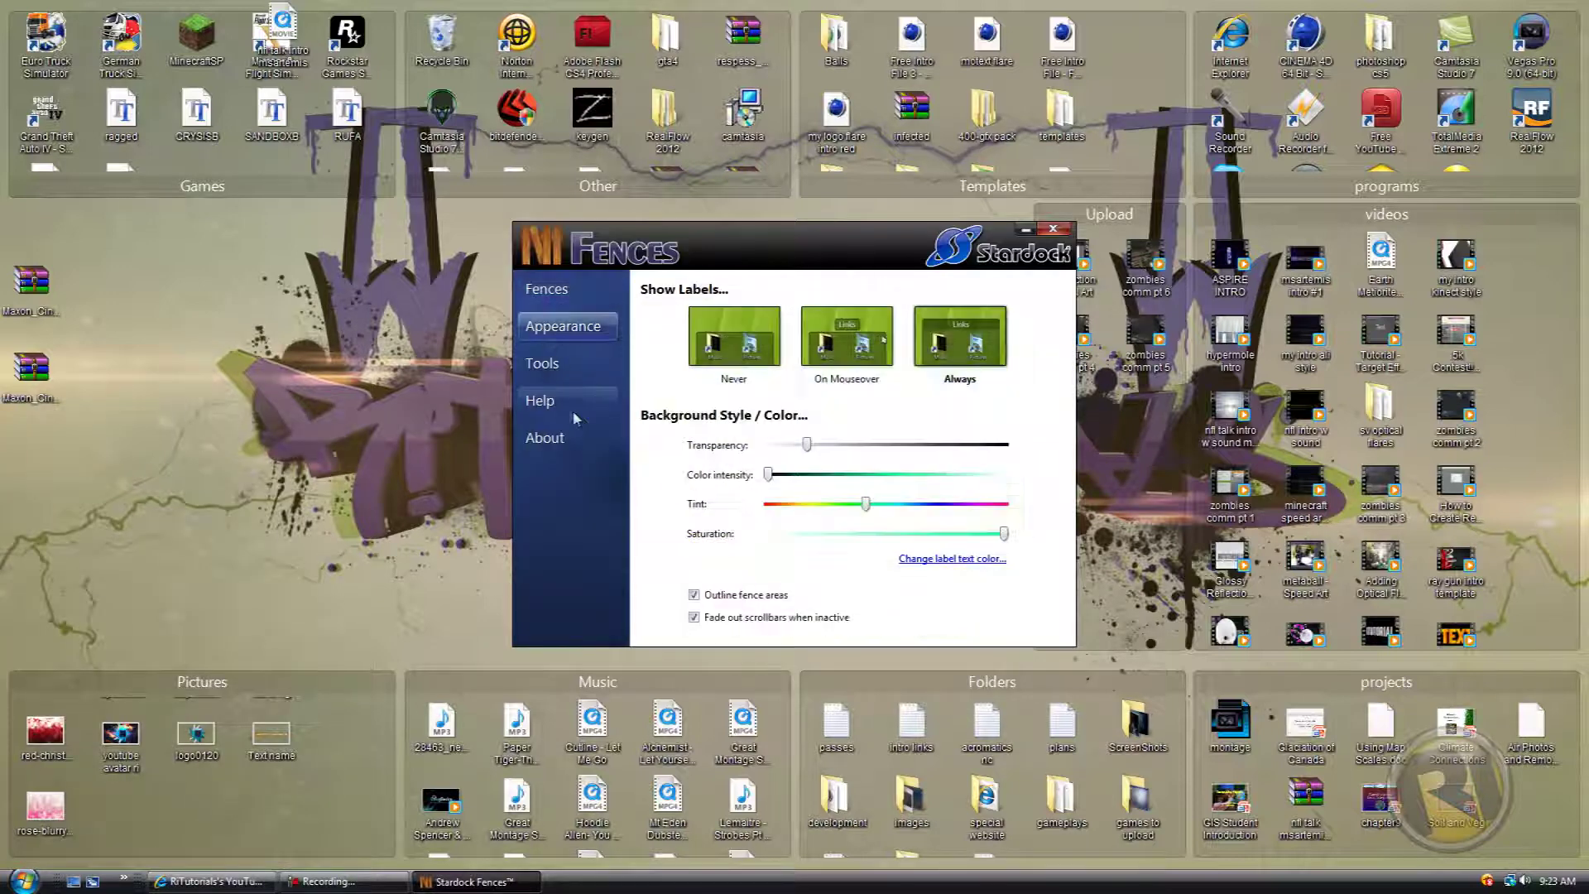
click(551, 364)
click(564, 409)
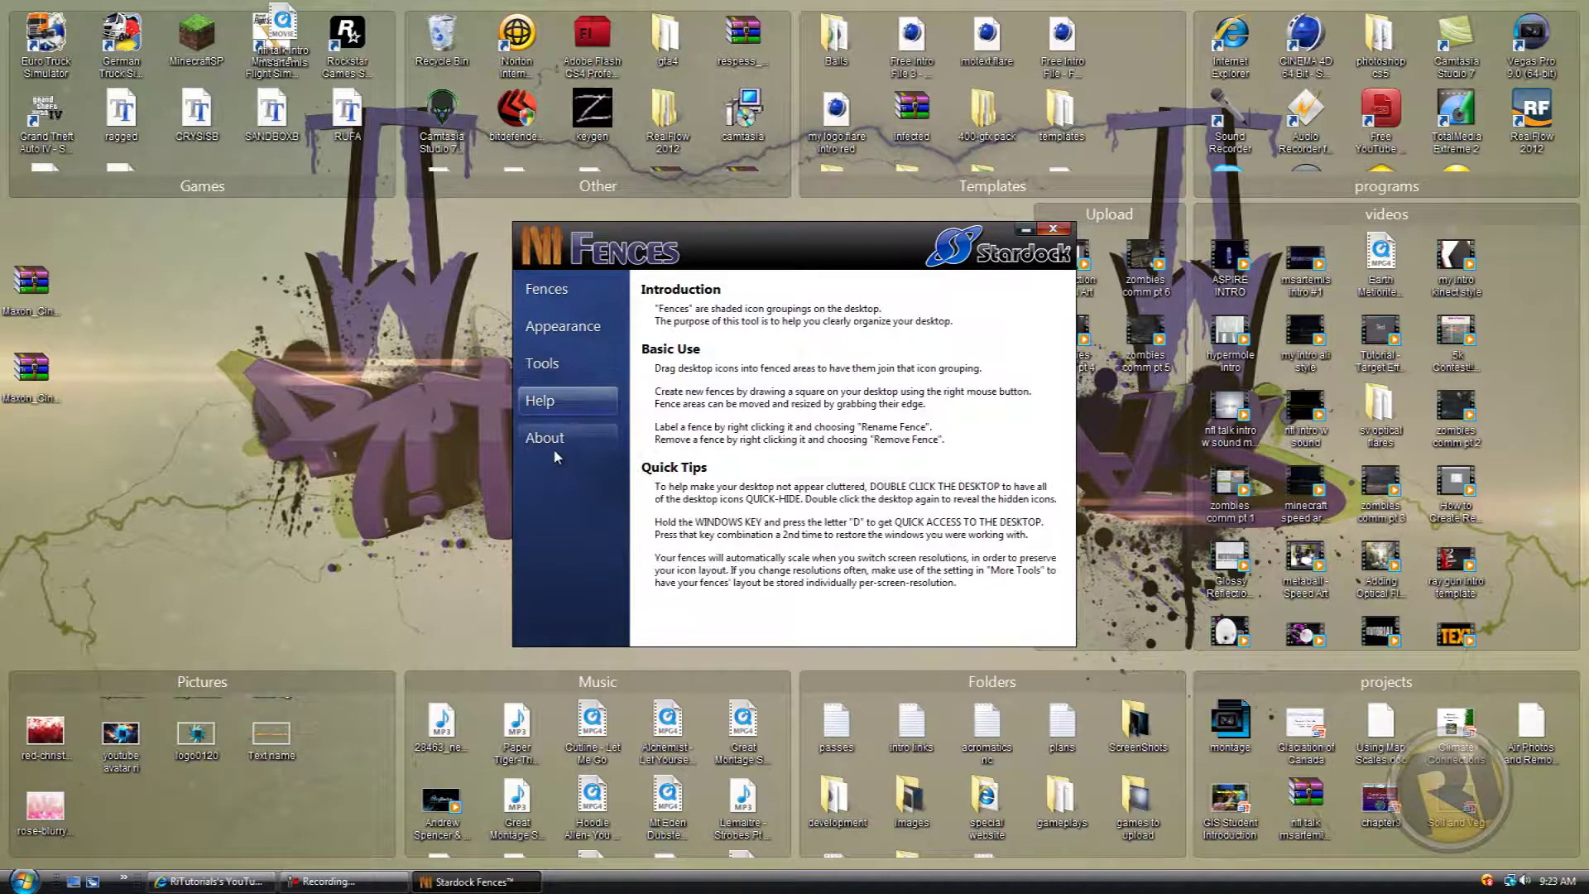
click(553, 443)
click(547, 402)
click(556, 326)
click(546, 290)
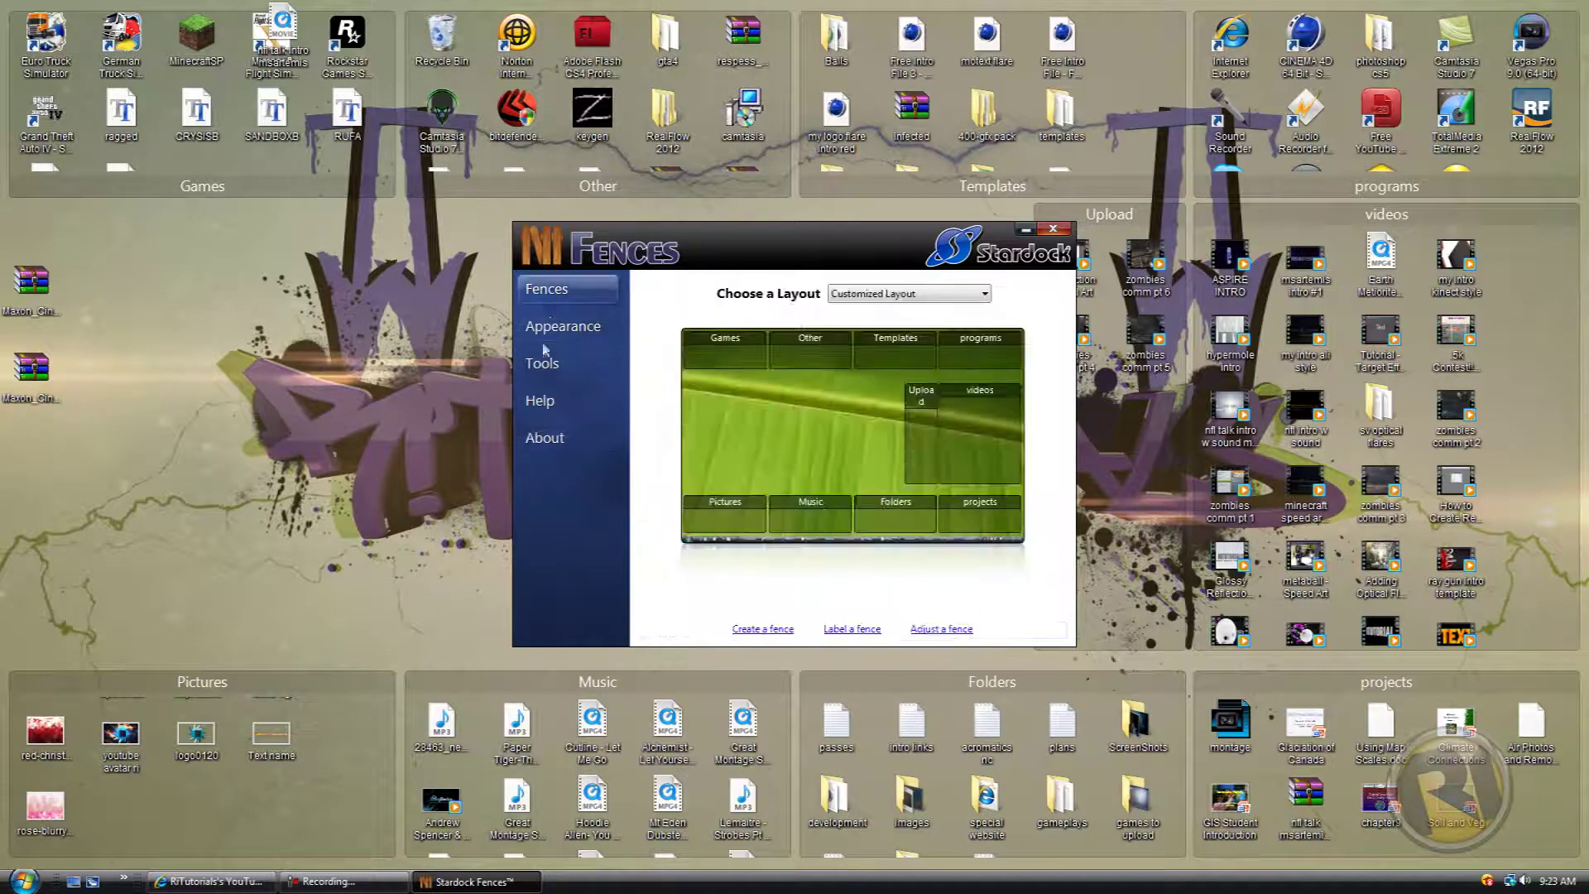
click(1025, 229)
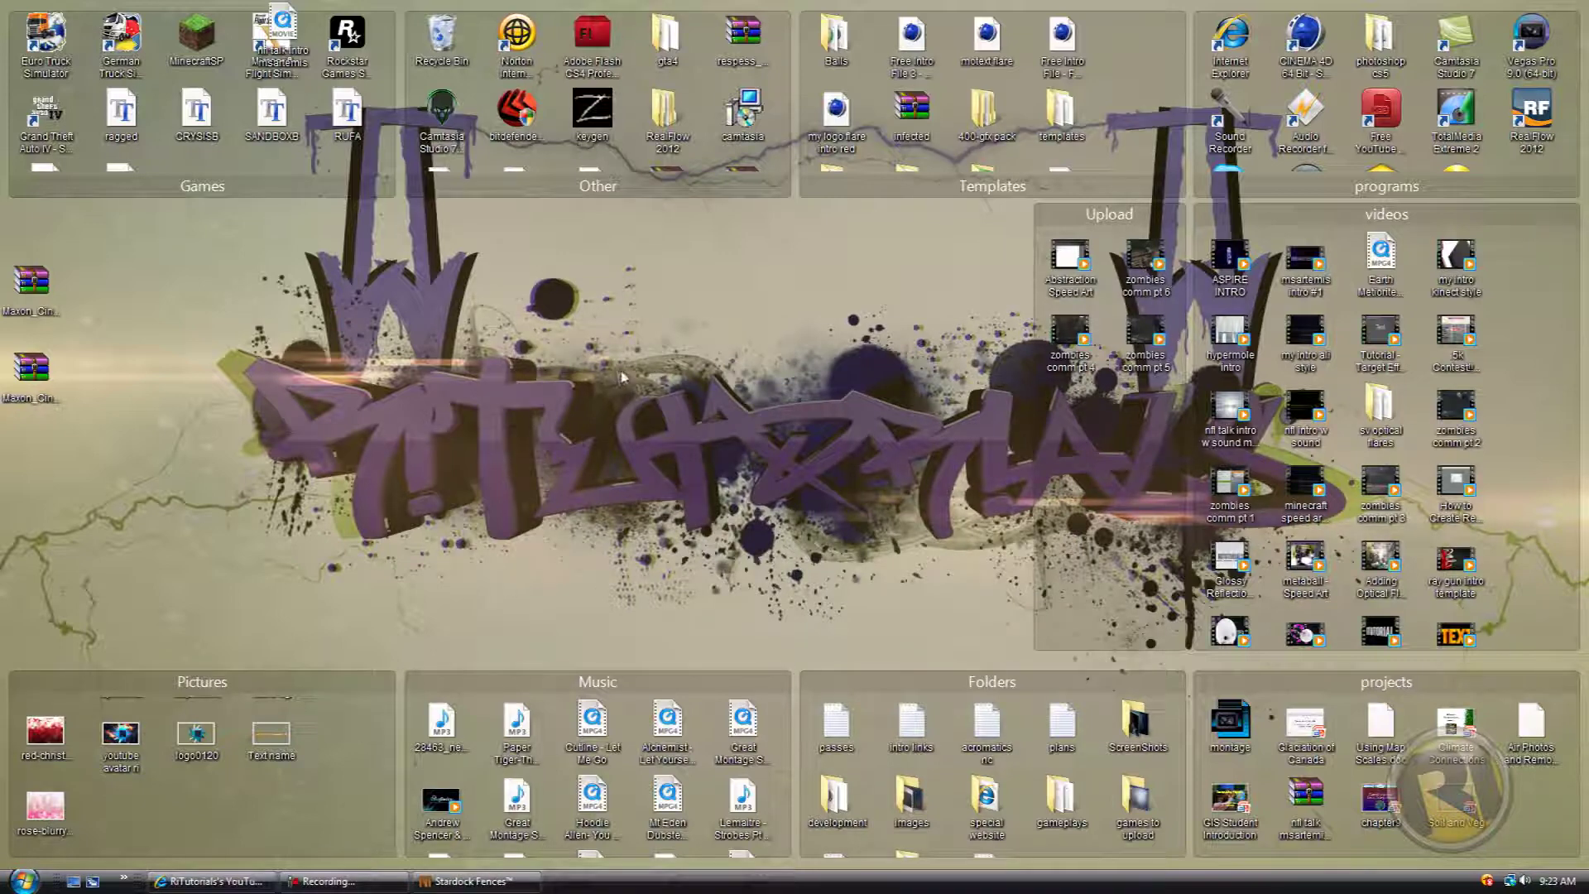
right_click(558, 366)
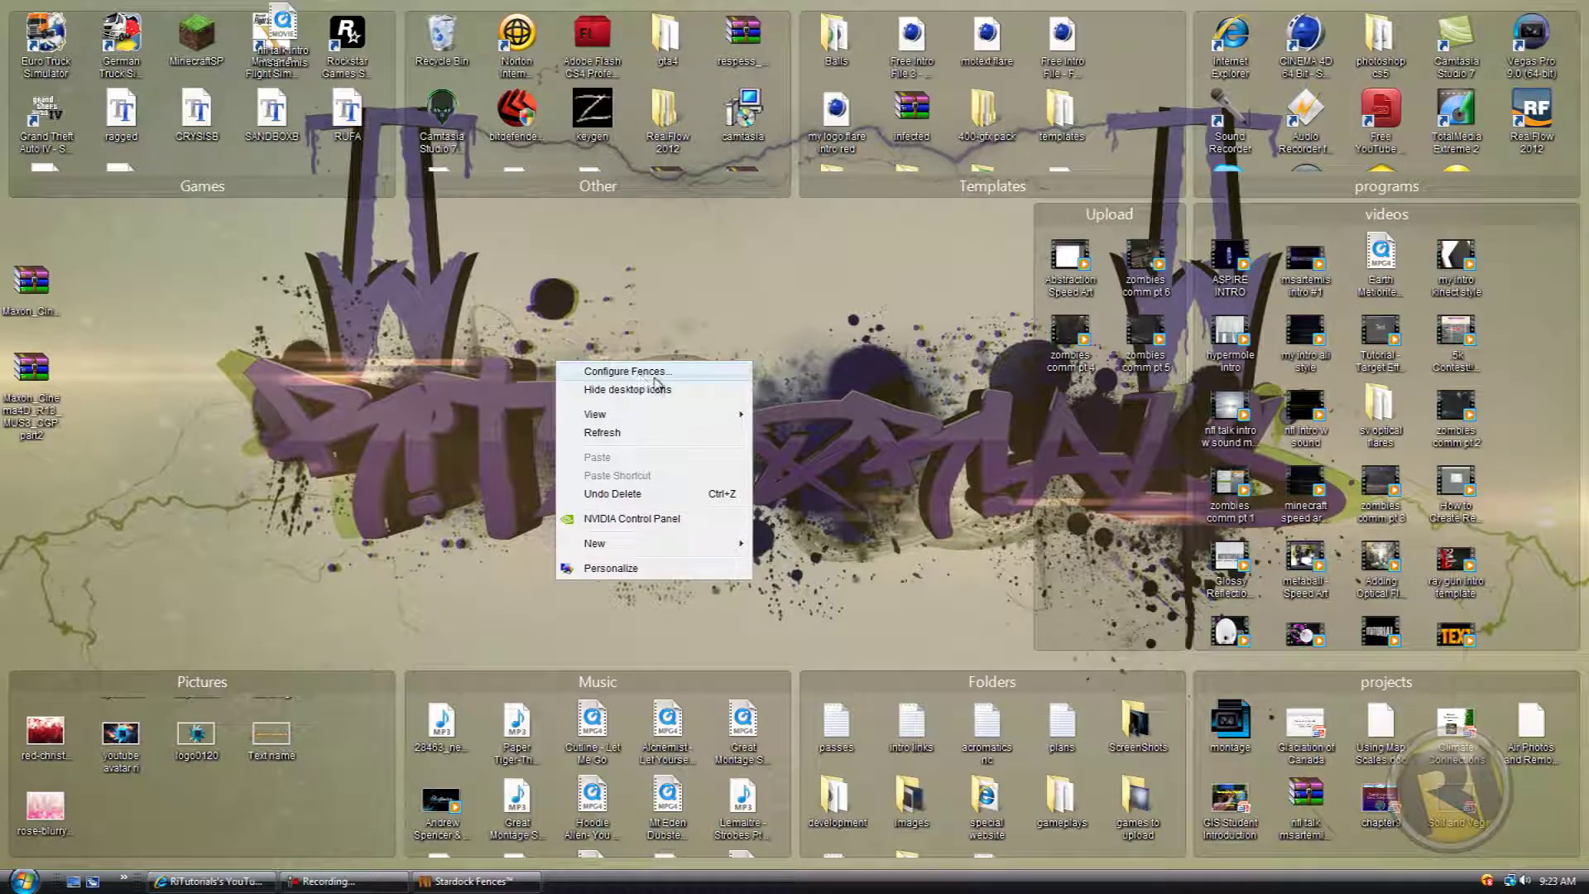
click(532, 346)
double_click(534, 347)
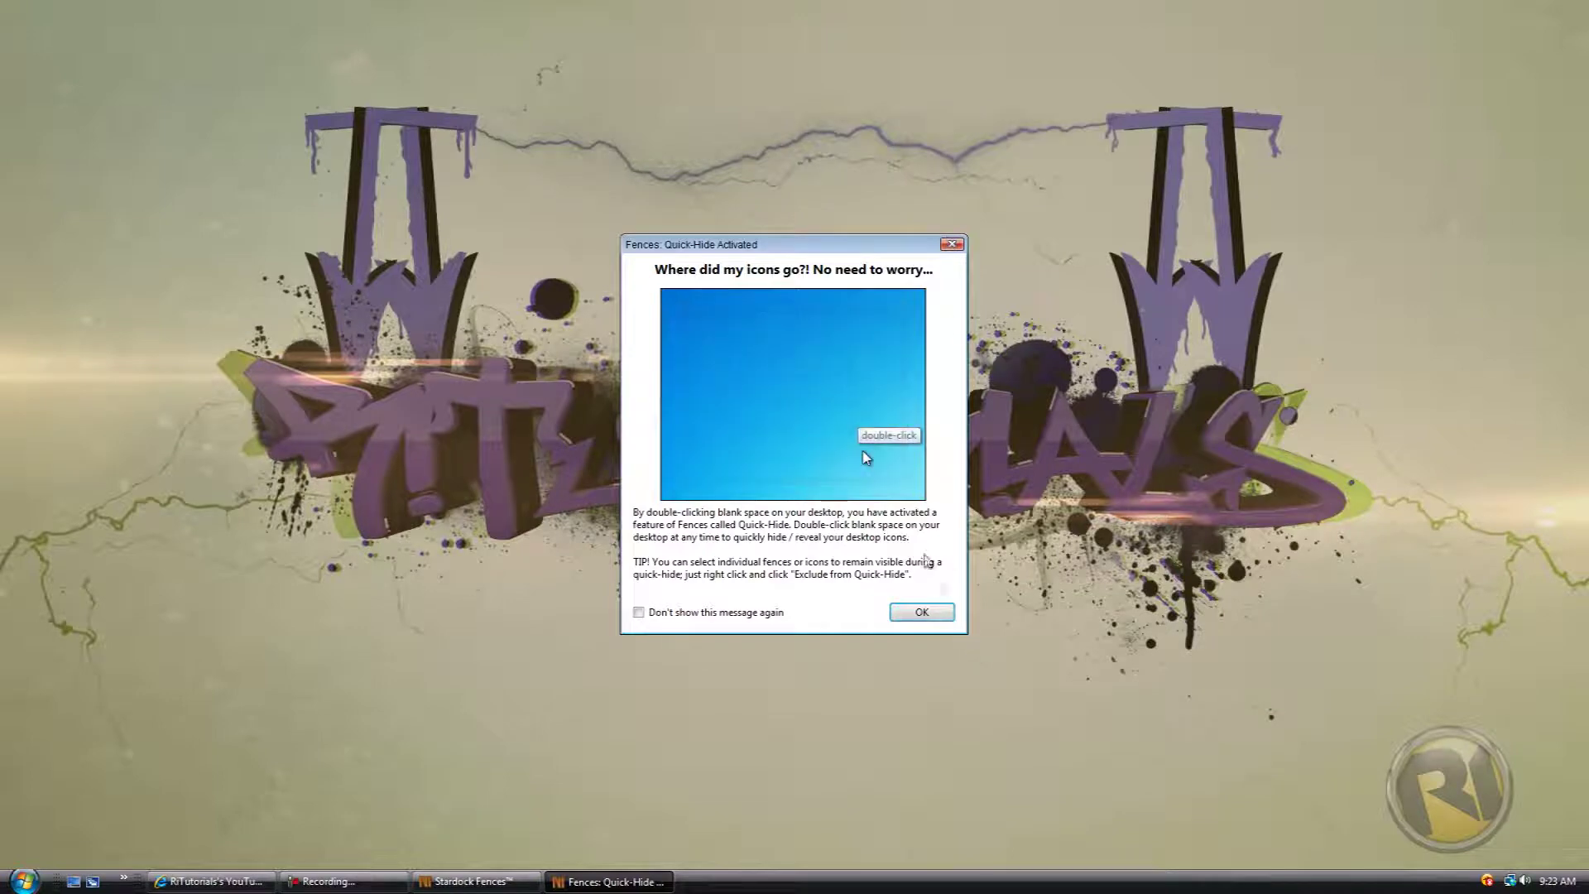
click(949, 243)
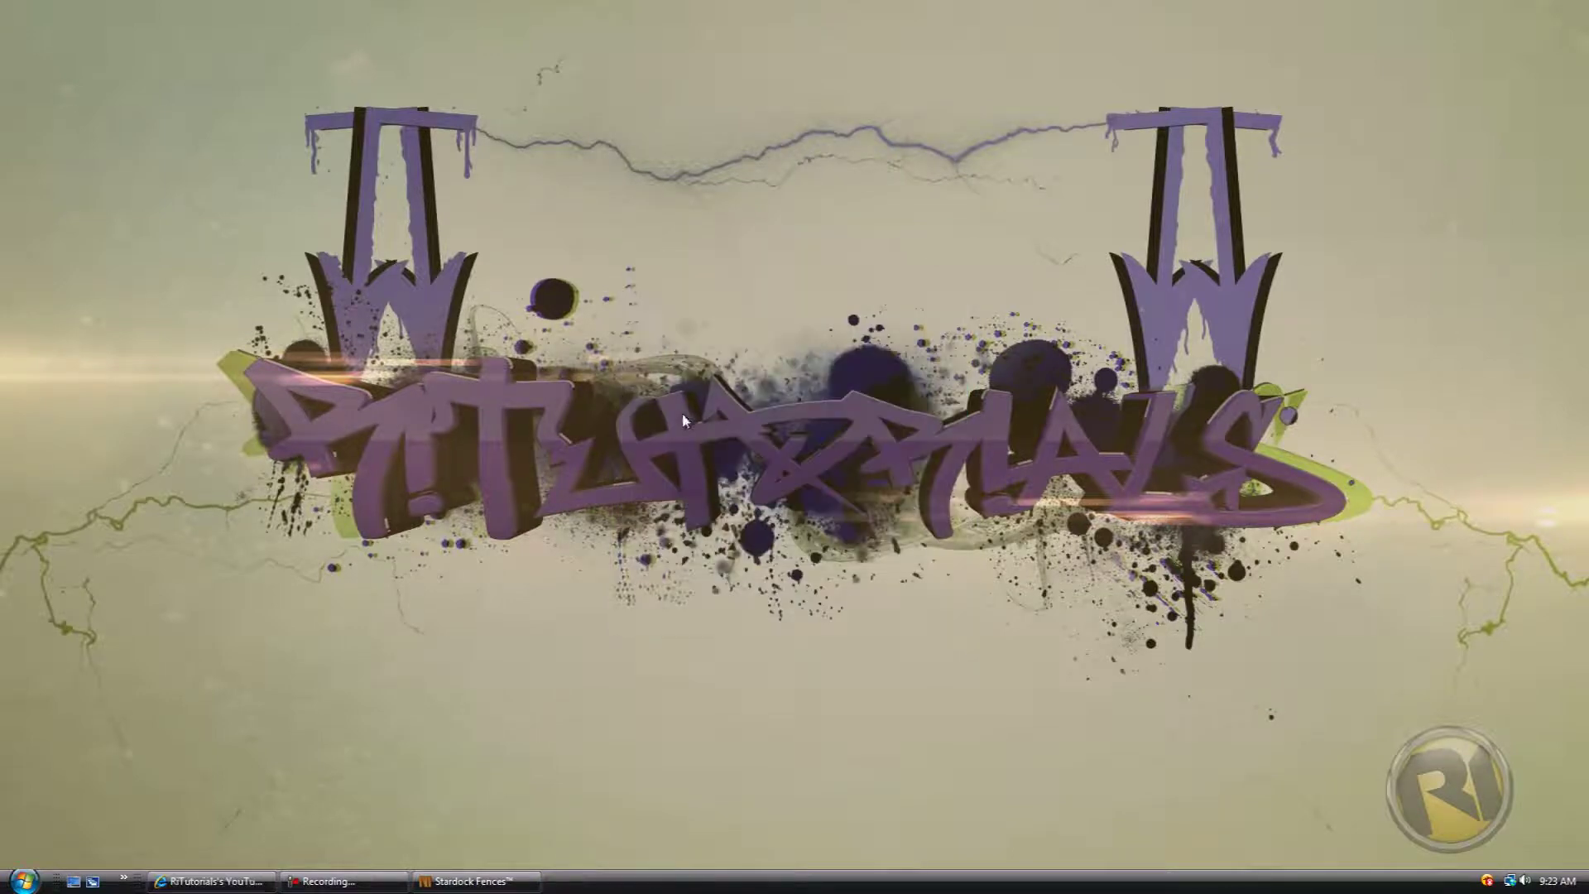
double_click(574, 433)
right_click(633, 425)
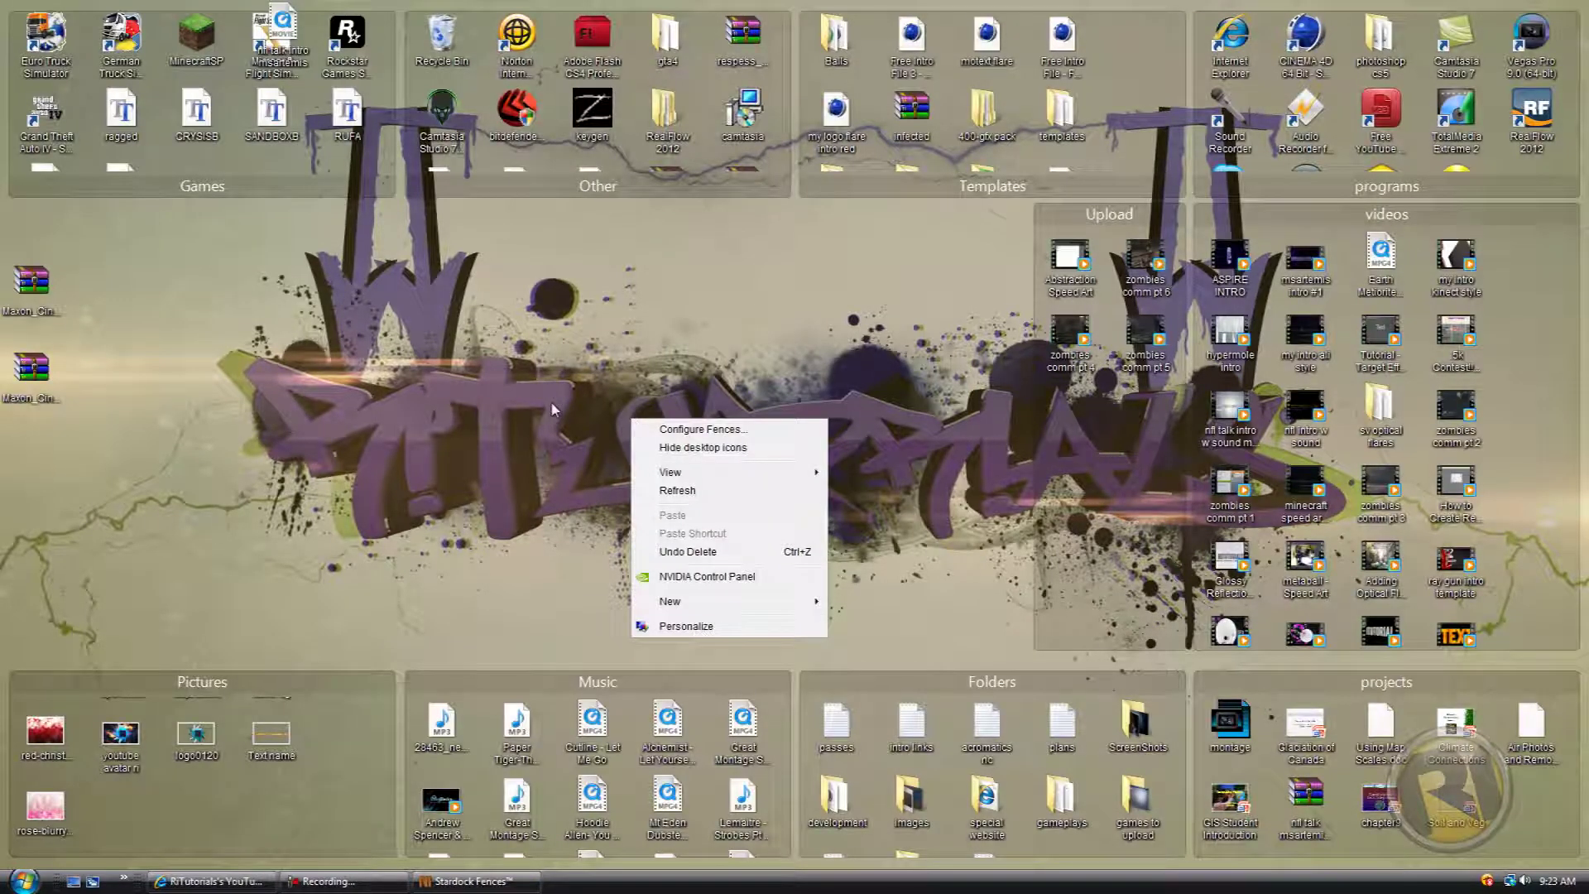
right_click(407, 305)
- Outline a desktop area, create a fence named 'fence' there, and move it left of centre
click(354, 314)
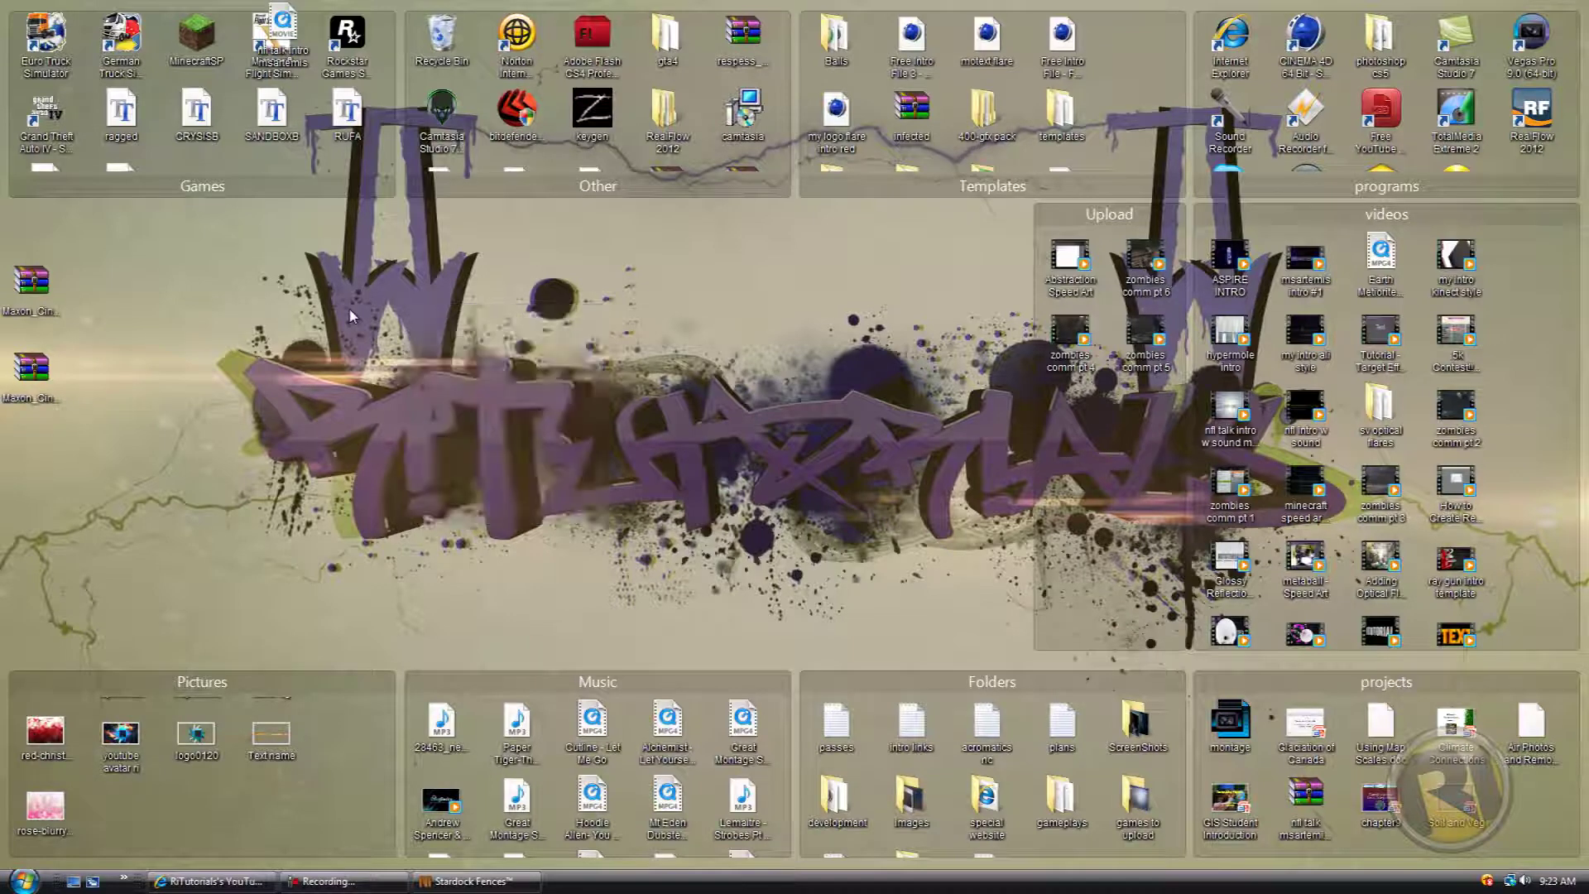
mouse_move(348, 308)
mouse_down()
mouse_move(391, 349)
mouse_move(828, 556)
mouse_move(794, 578)
mouse_move(620, 374)
mouse_move(726, 486)
mouse_up()
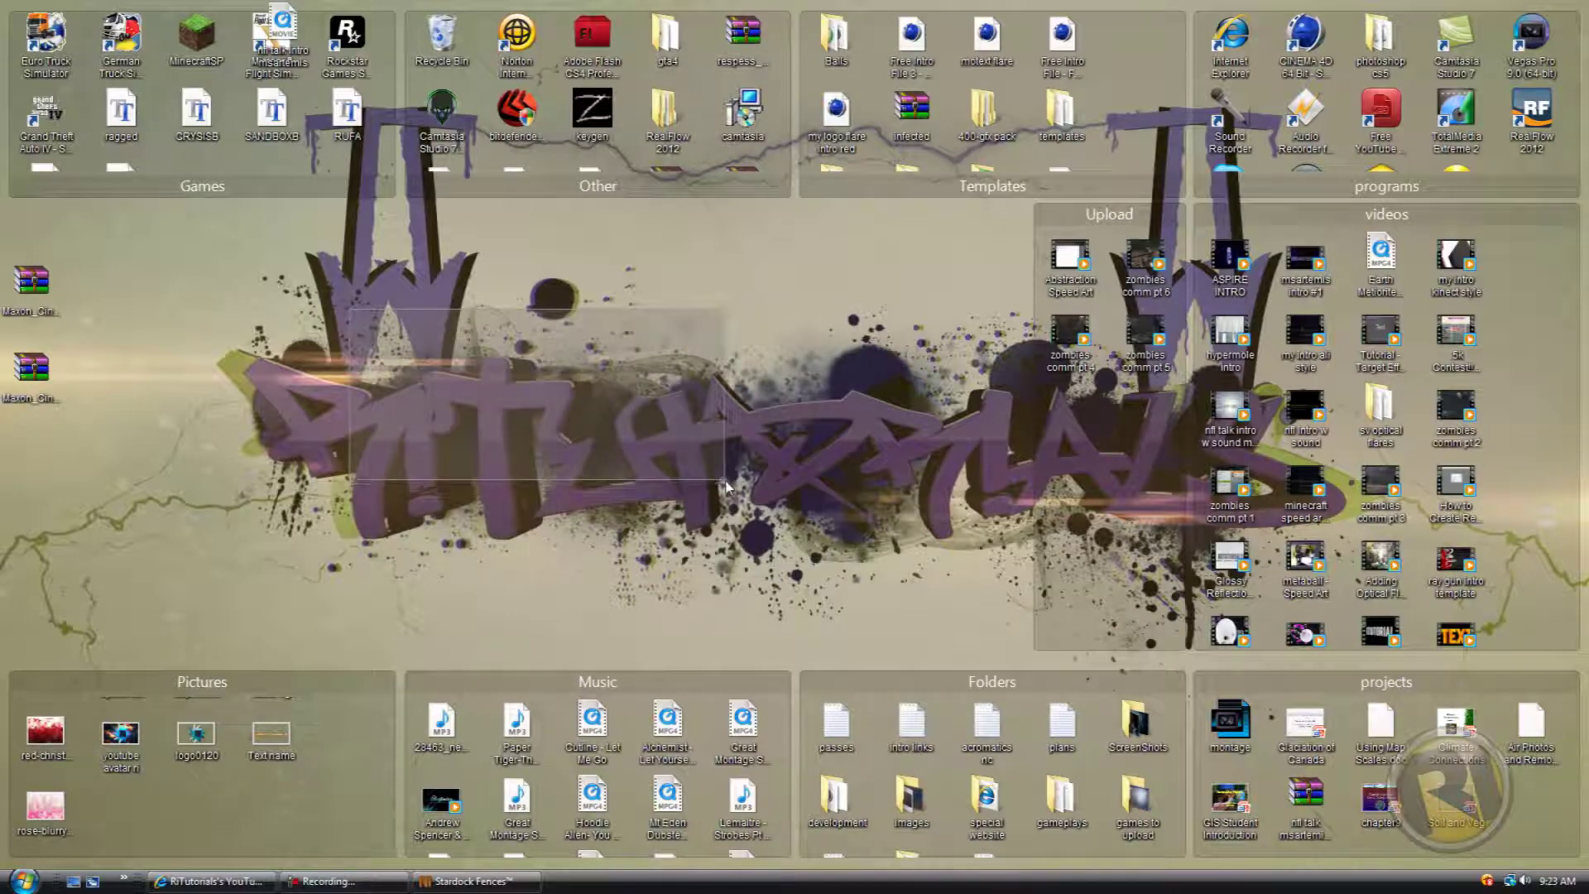
drag(704, 473, 755, 517)
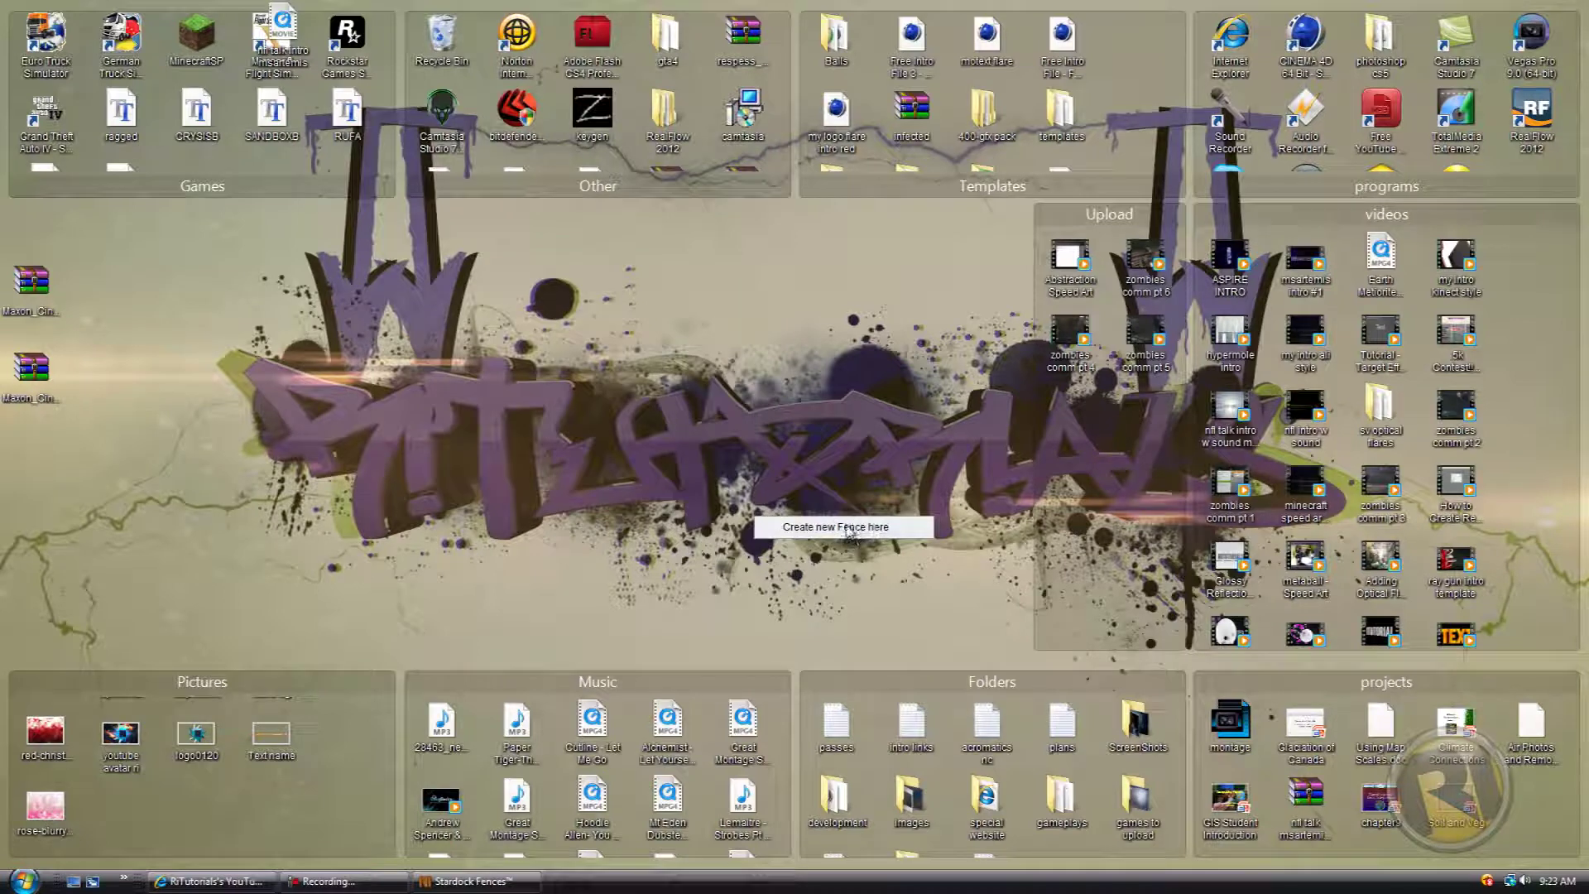
click(500, 374)
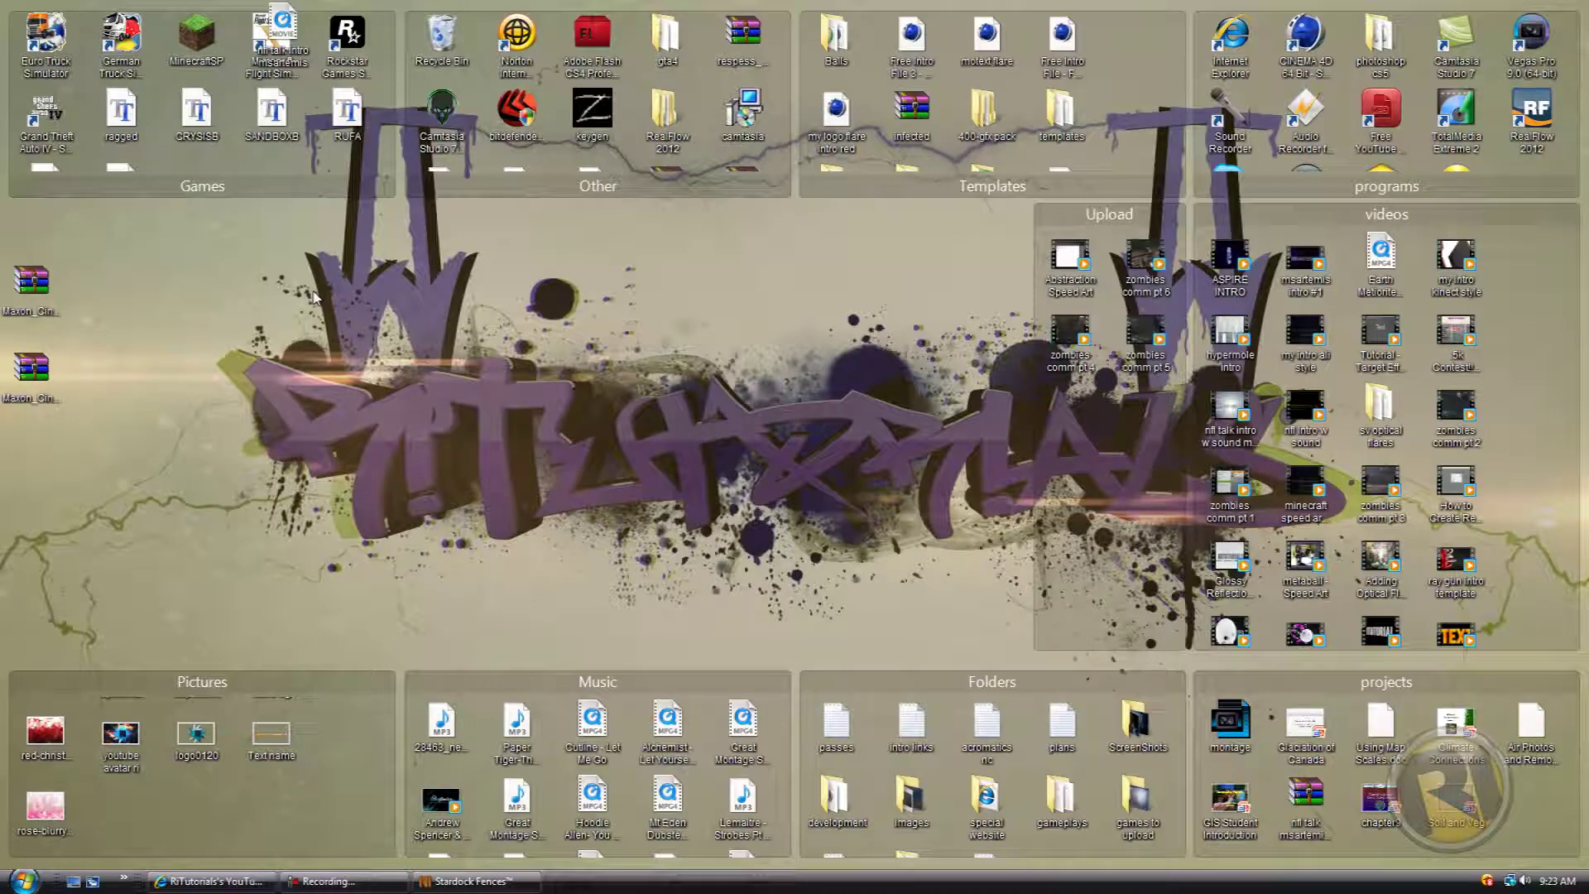
drag(314, 292, 700, 513)
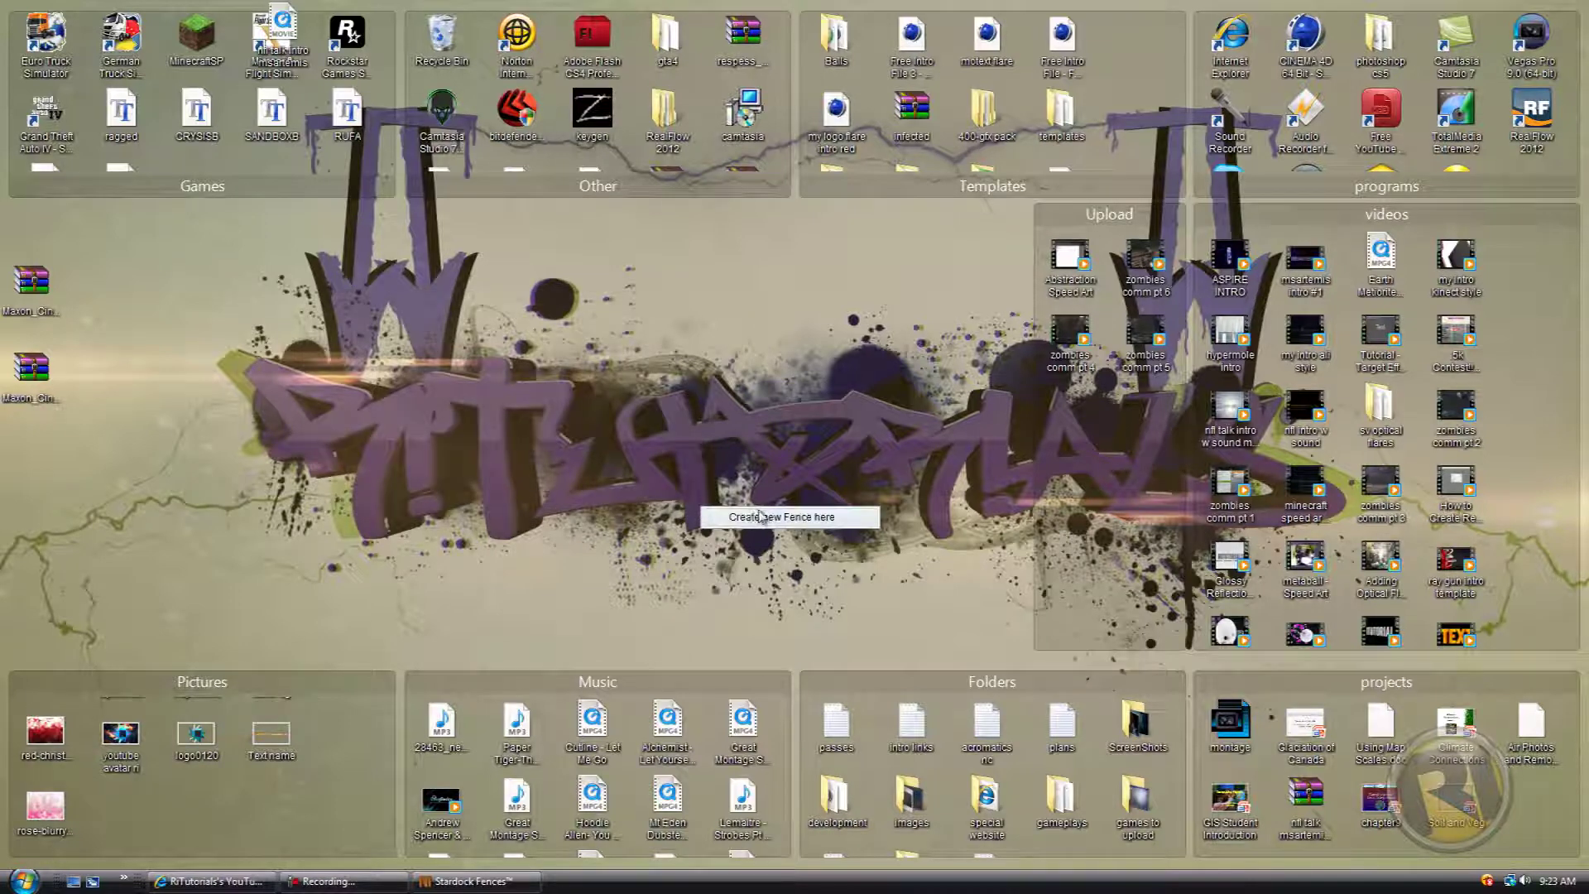
click(768, 518)
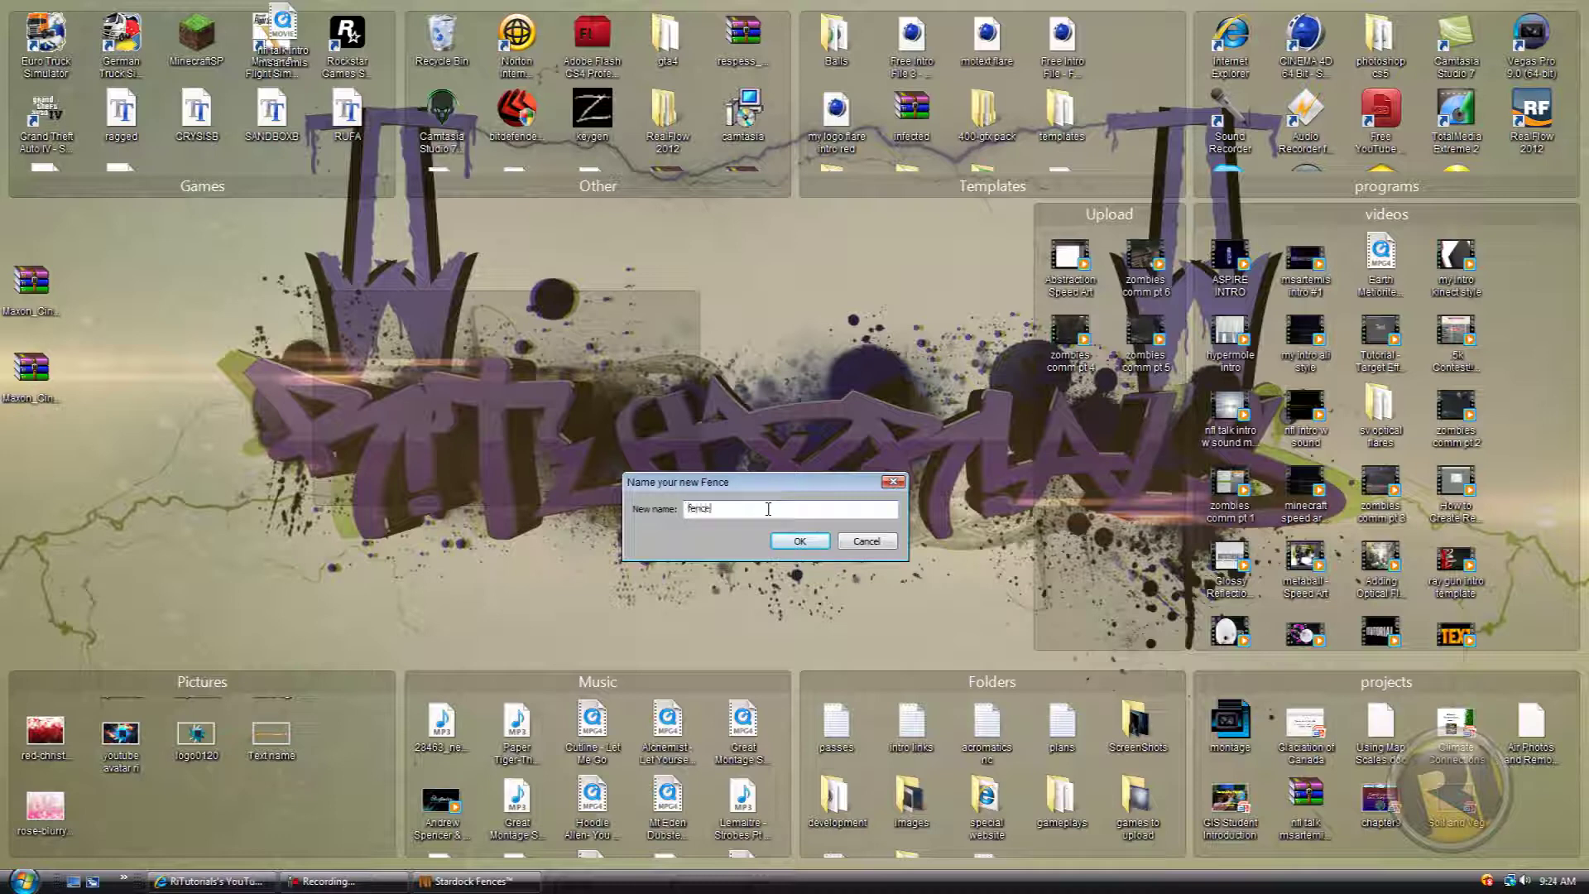
click(798, 541)
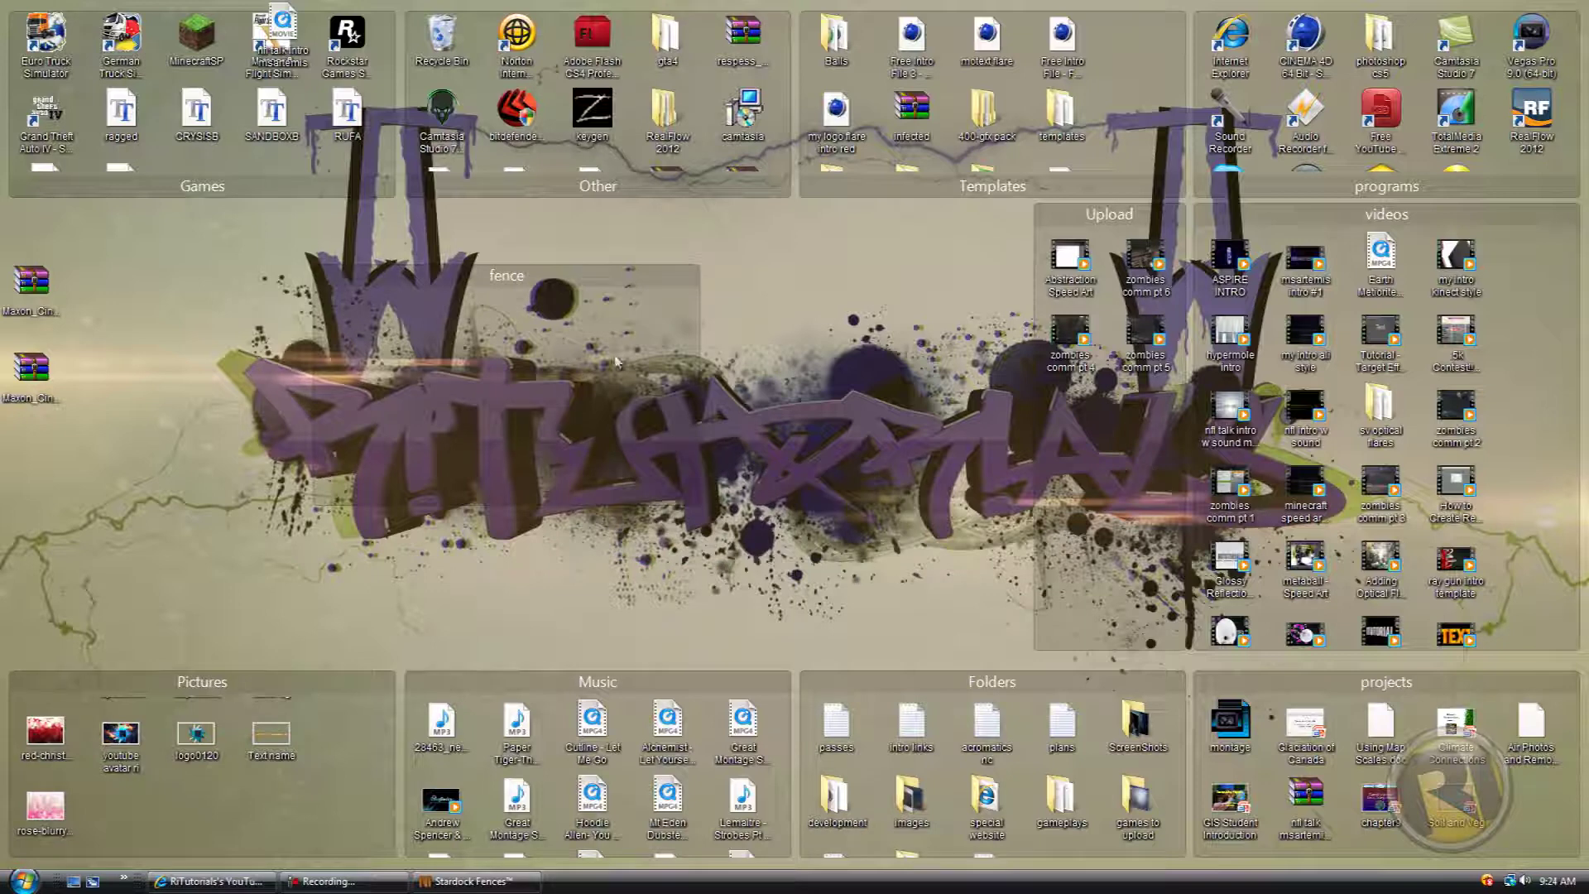
mouse_move(512, 276)
mouse_down()
mouse_move(449, 701)
mouse_move(521, 304)
mouse_up()
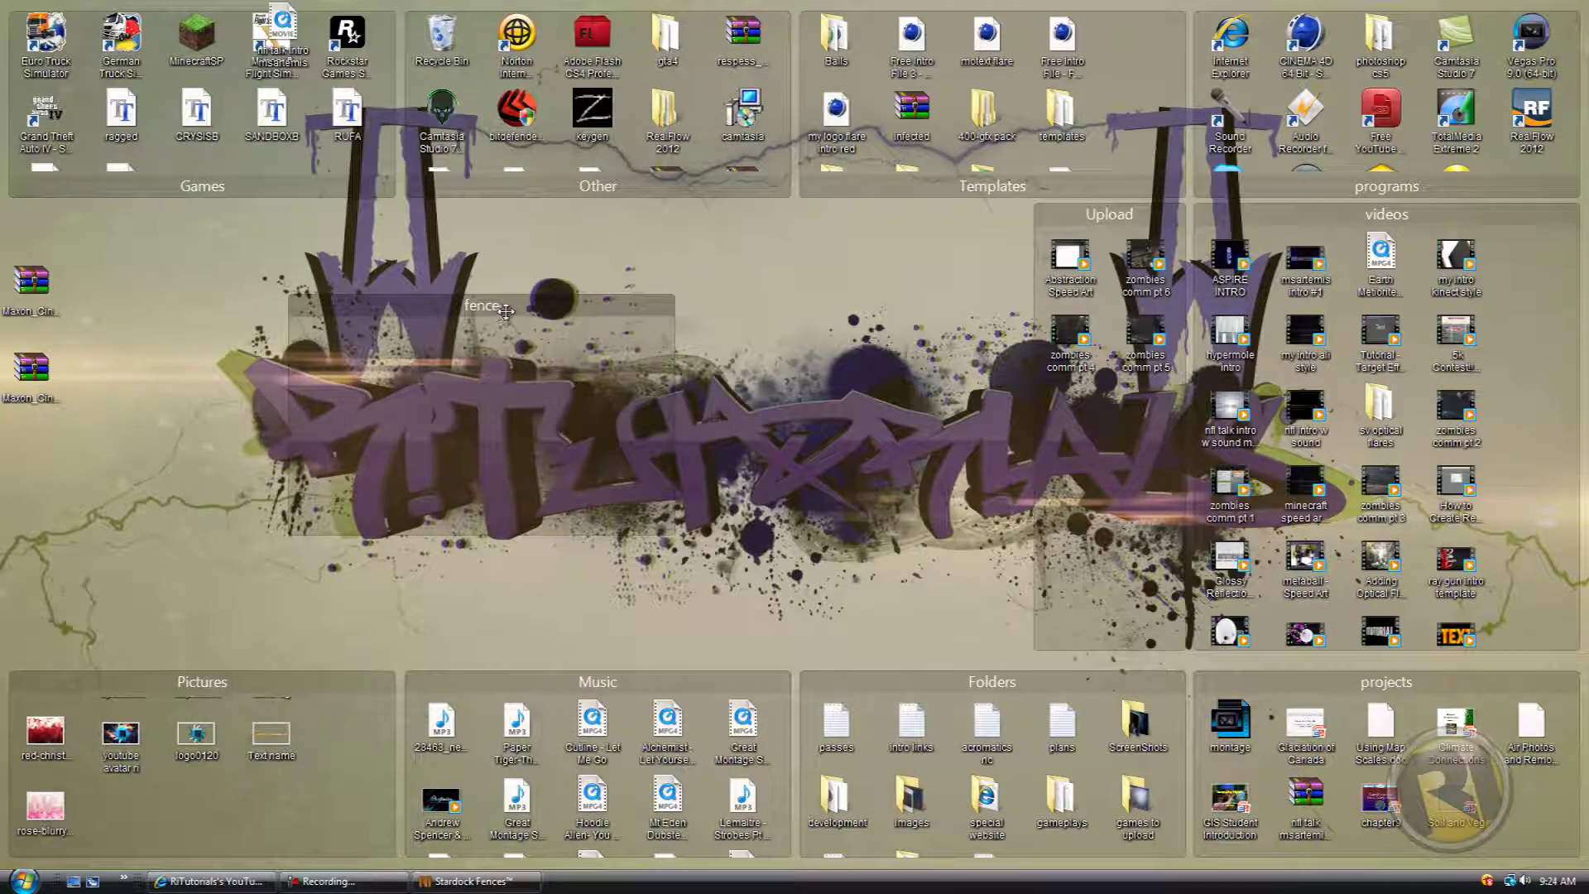
click(470, 882)
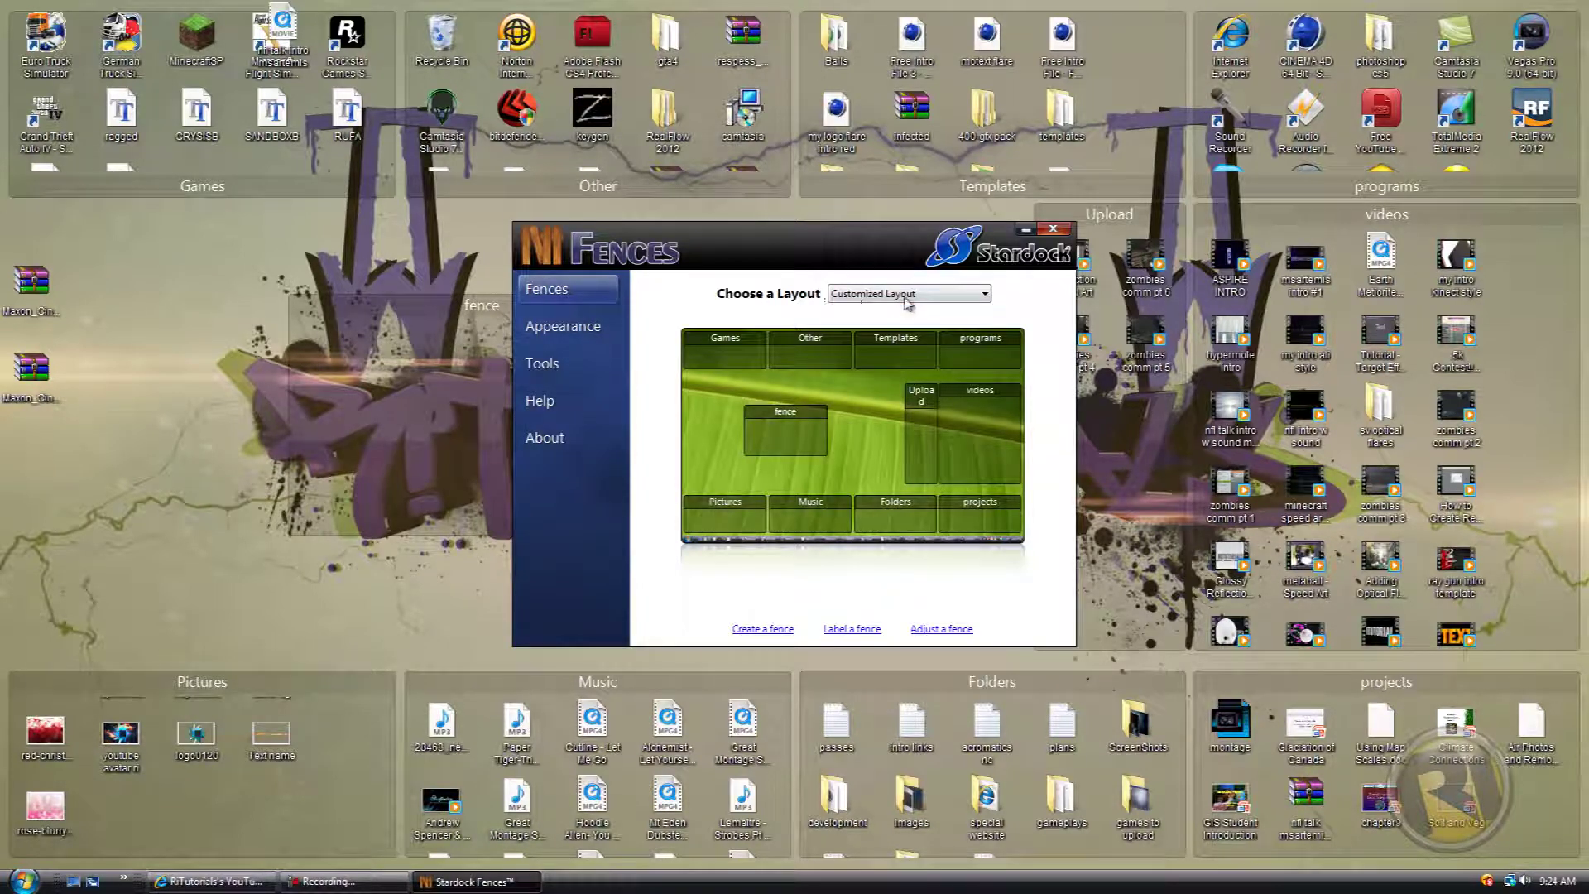
click(908, 298)
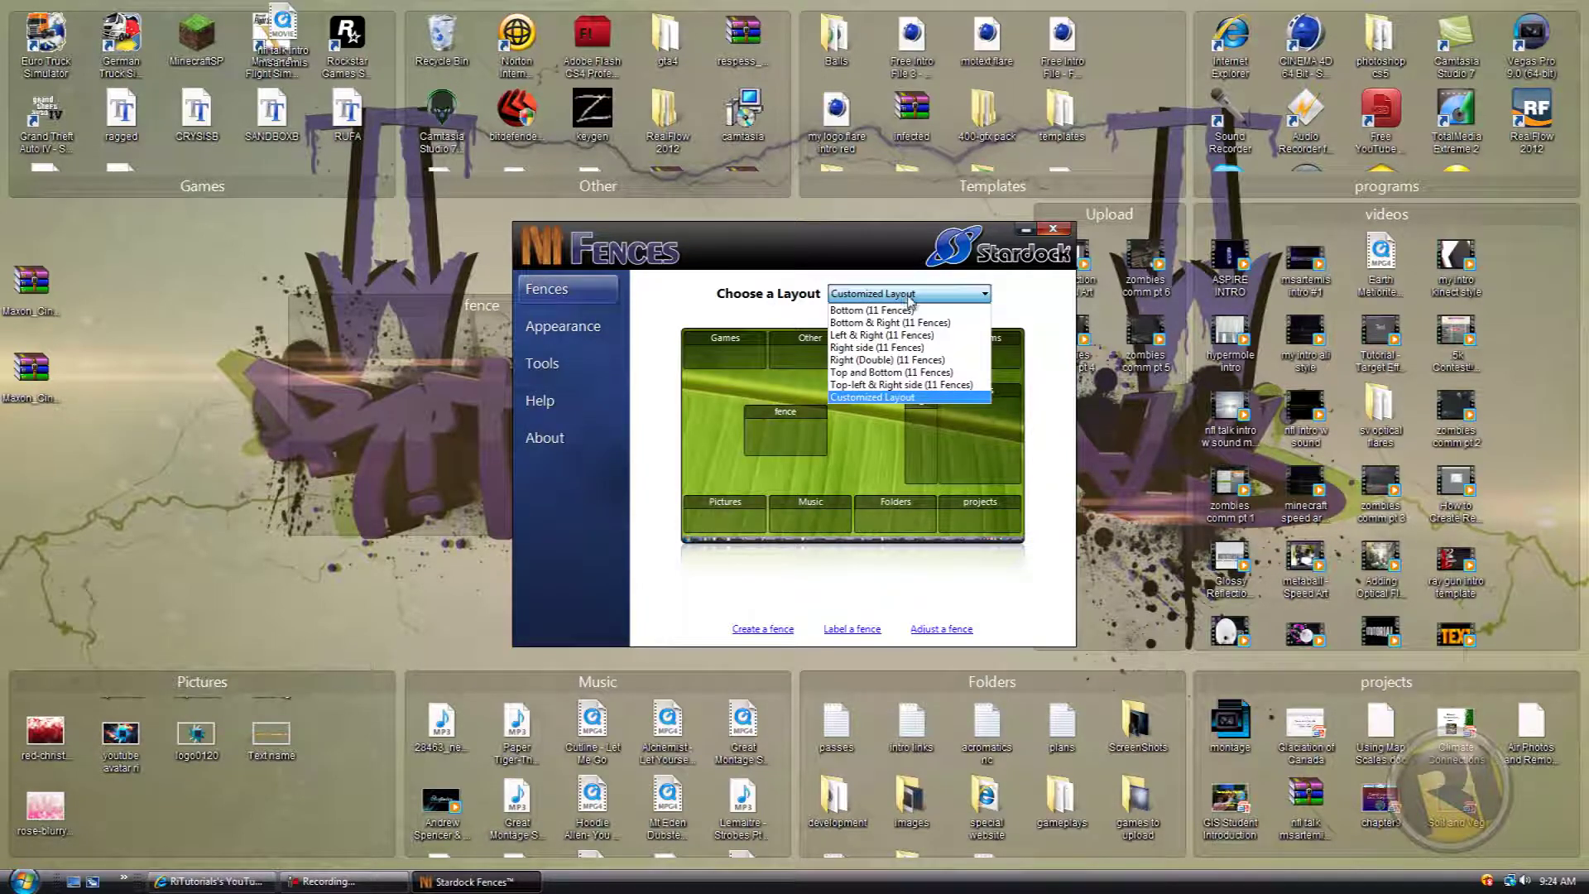
click(862, 311)
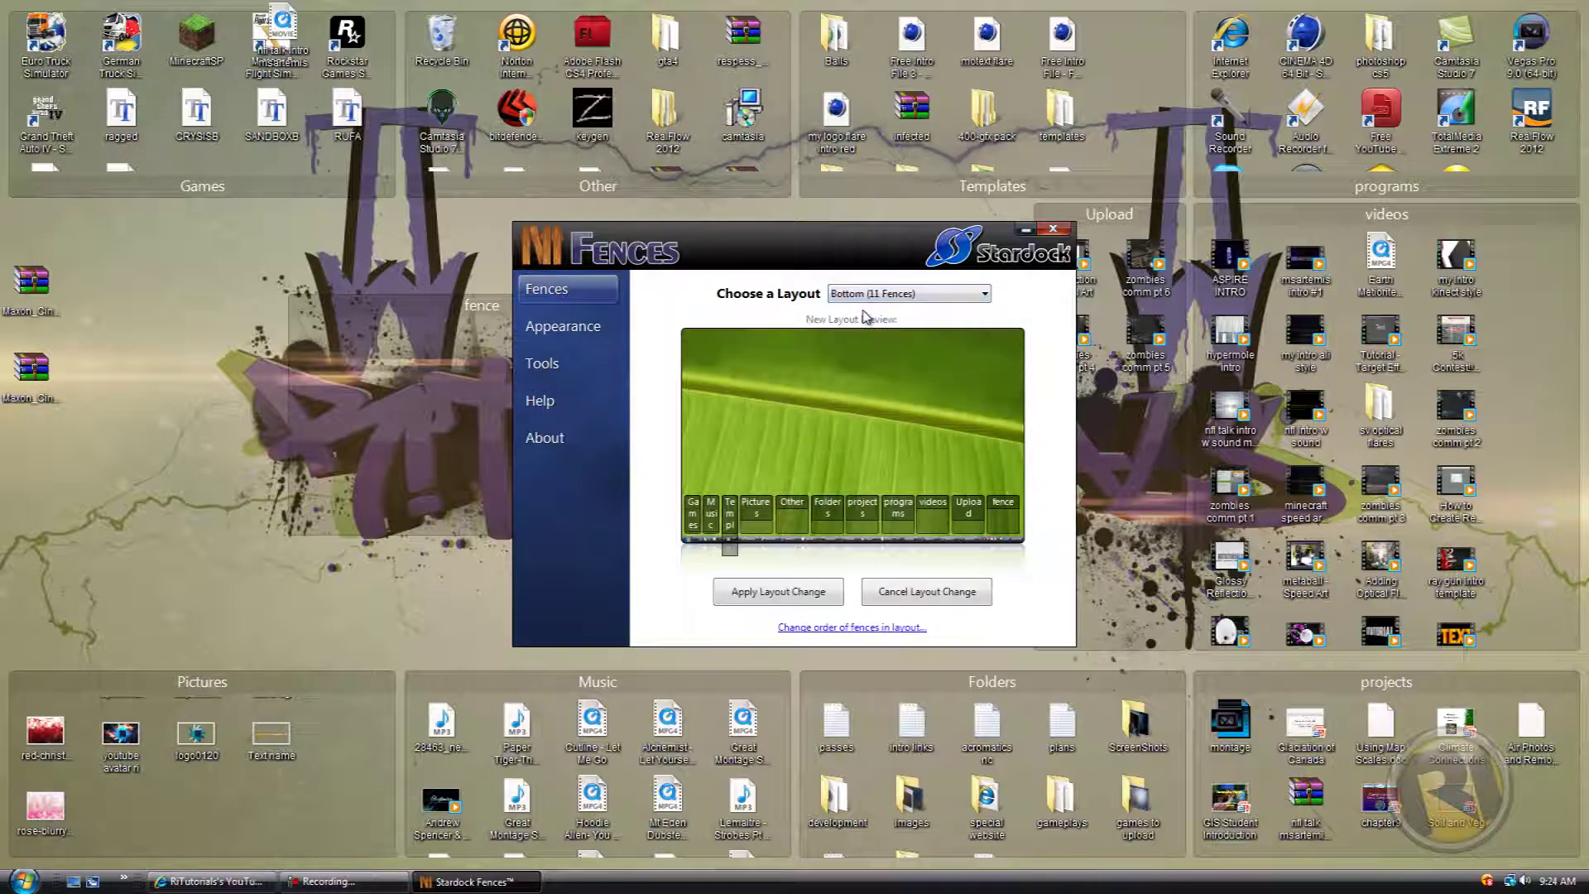
click(879, 295)
click(899, 323)
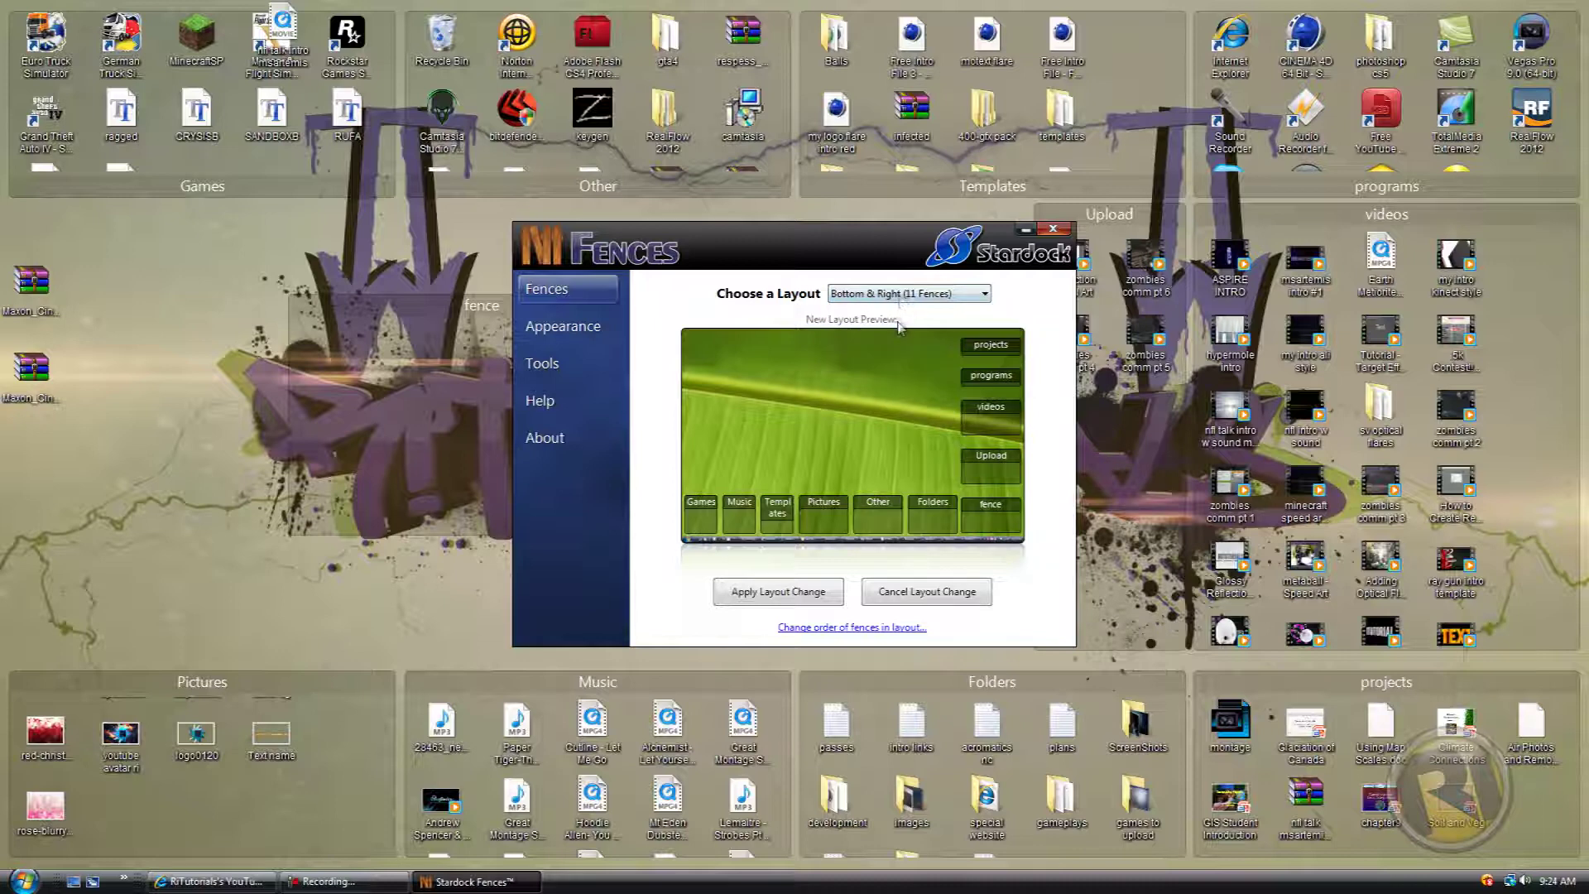
click(902, 298)
click(902, 348)
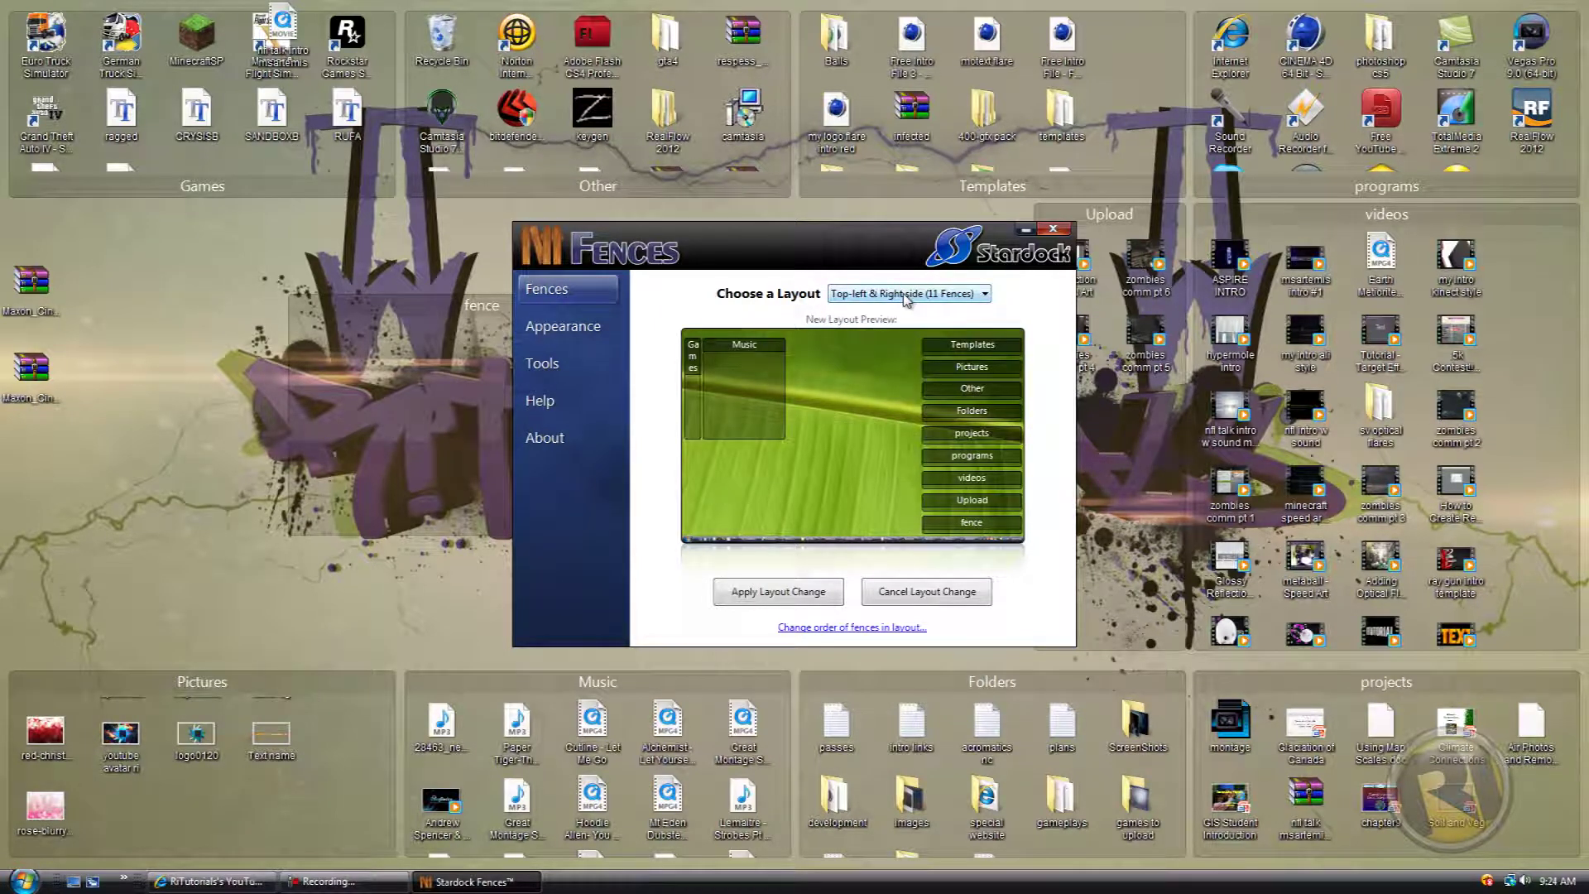
click(906, 294)
click(898, 321)
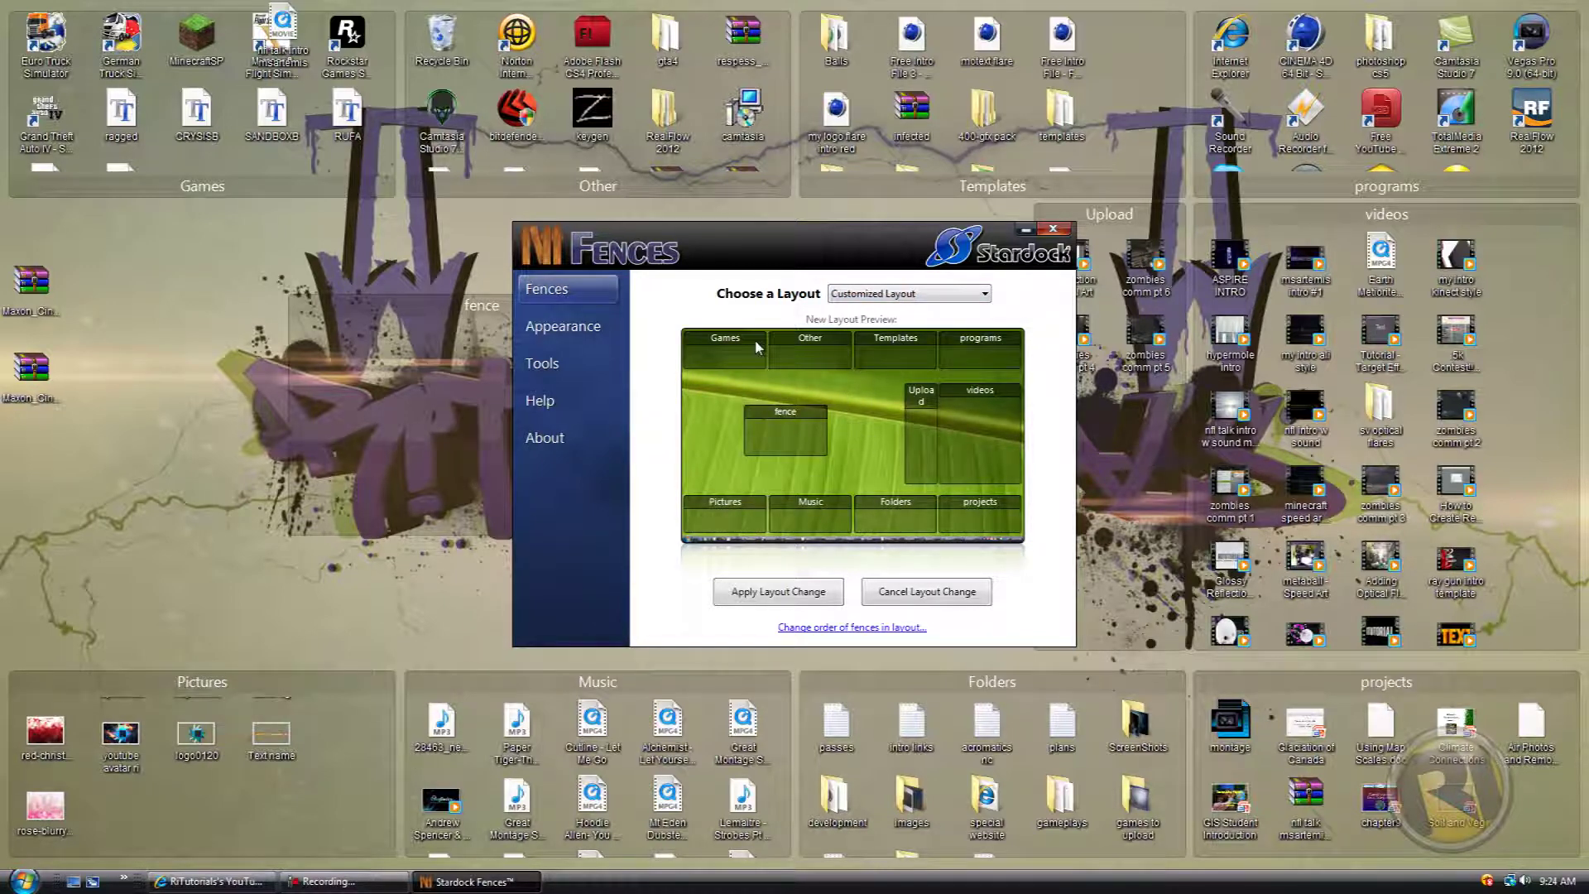
click(948, 293)
click(927, 374)
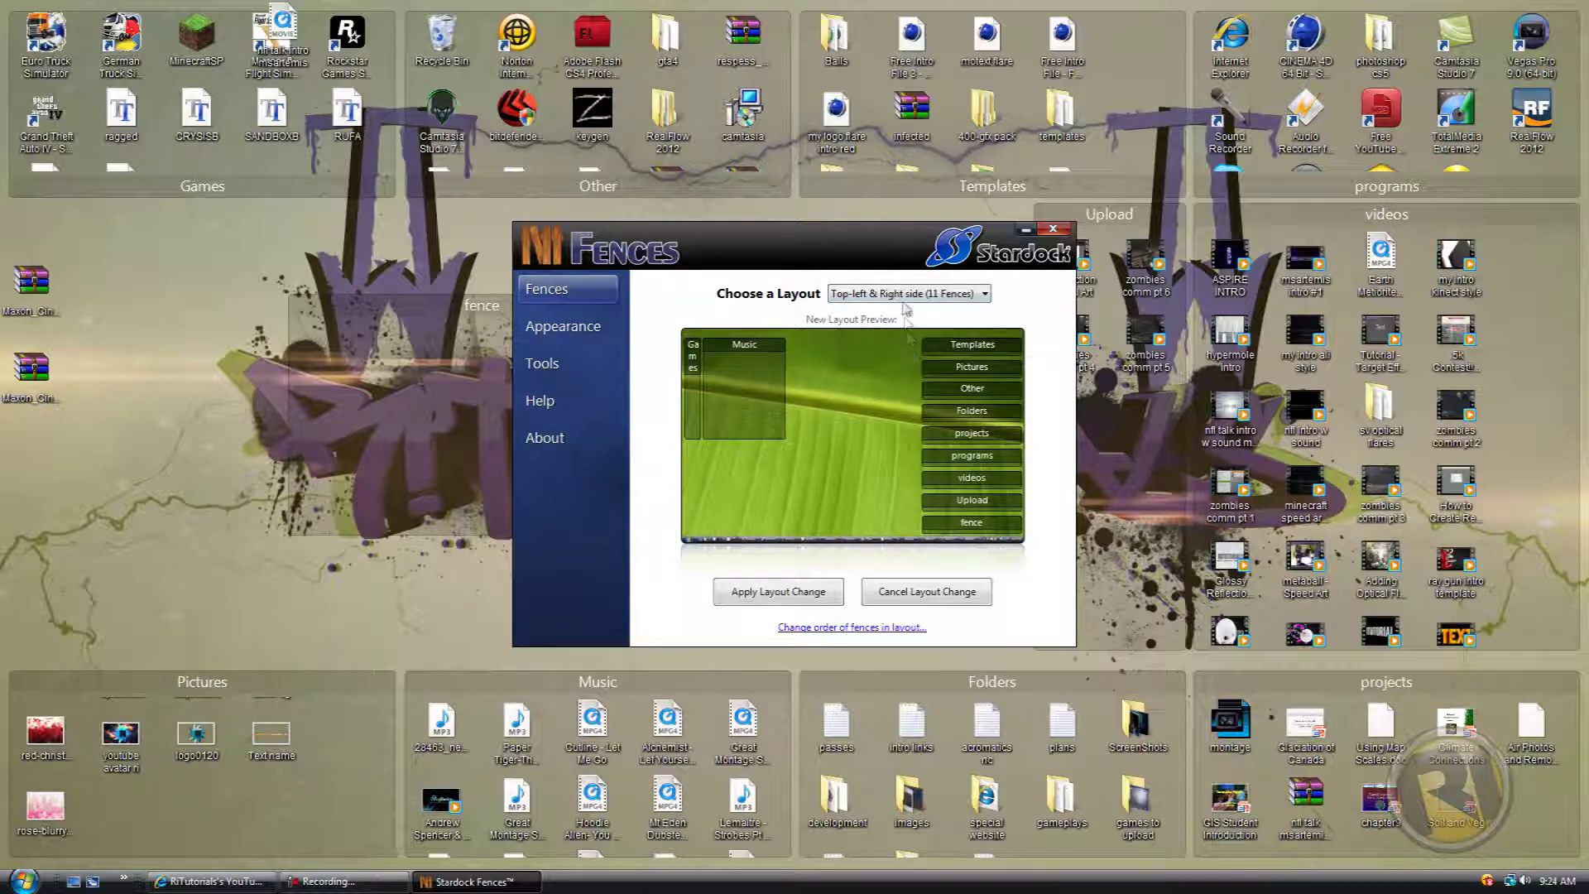
click(906, 293)
click(894, 347)
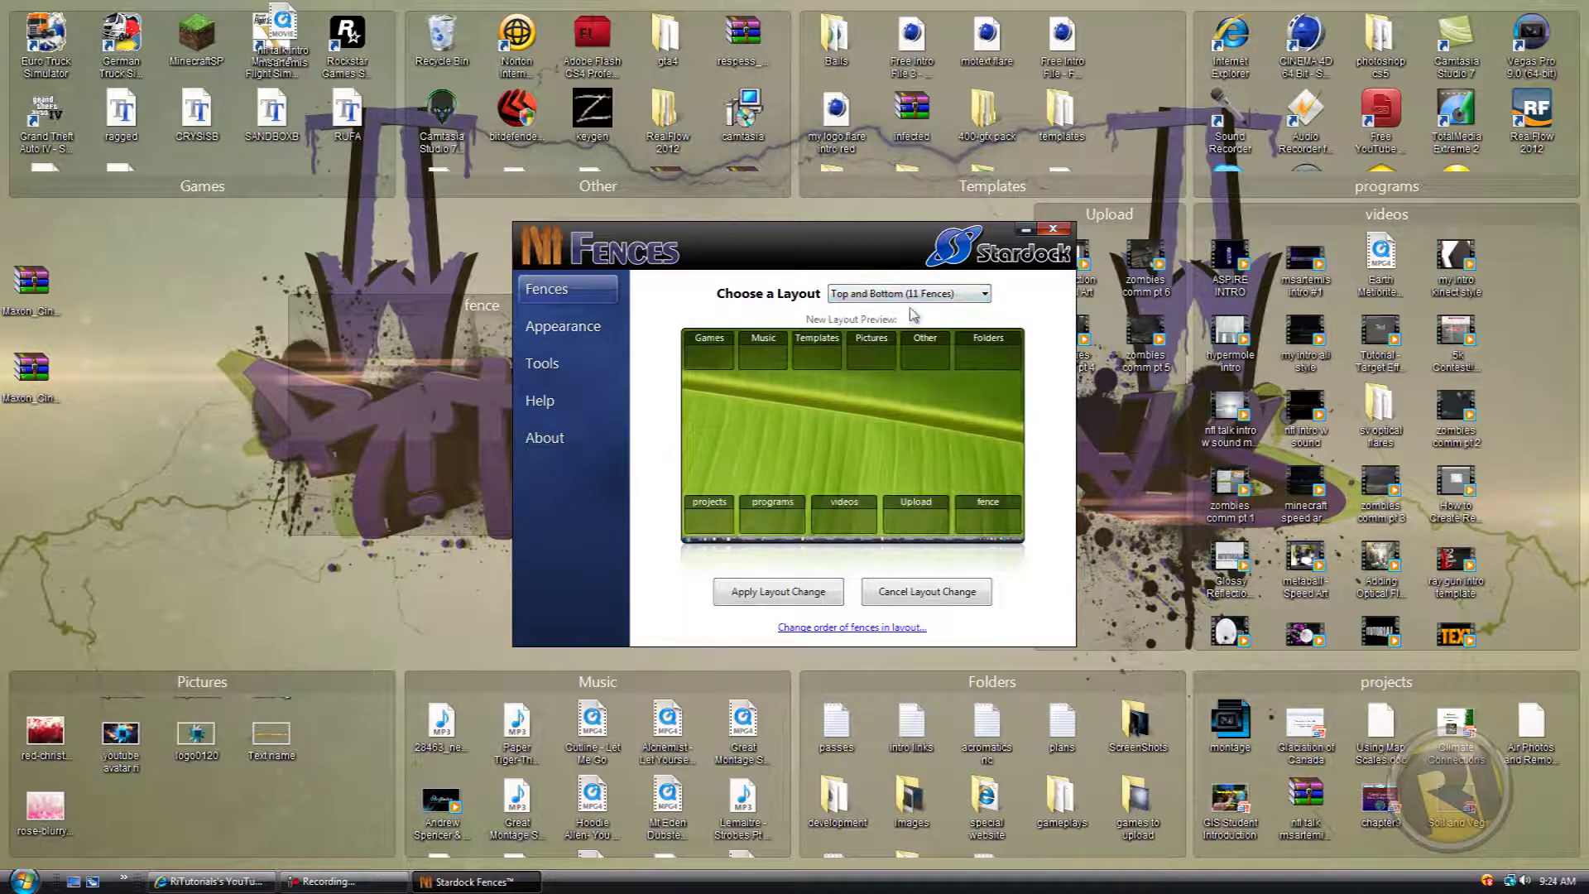
click(909, 293)
click(910, 360)
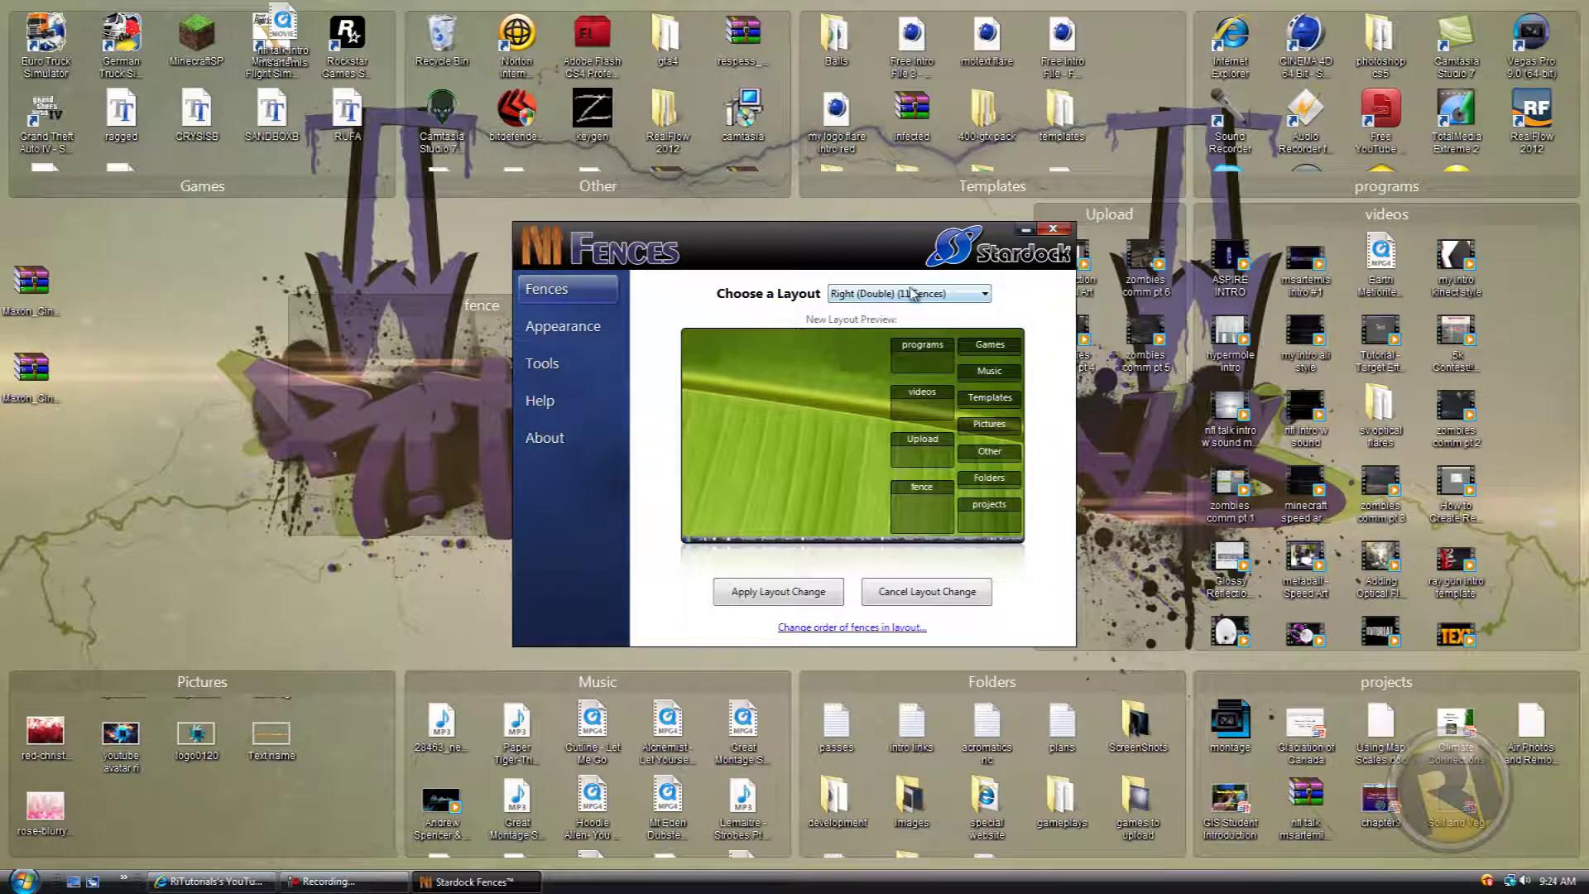
click(911, 293)
click(911, 347)
click(912, 293)
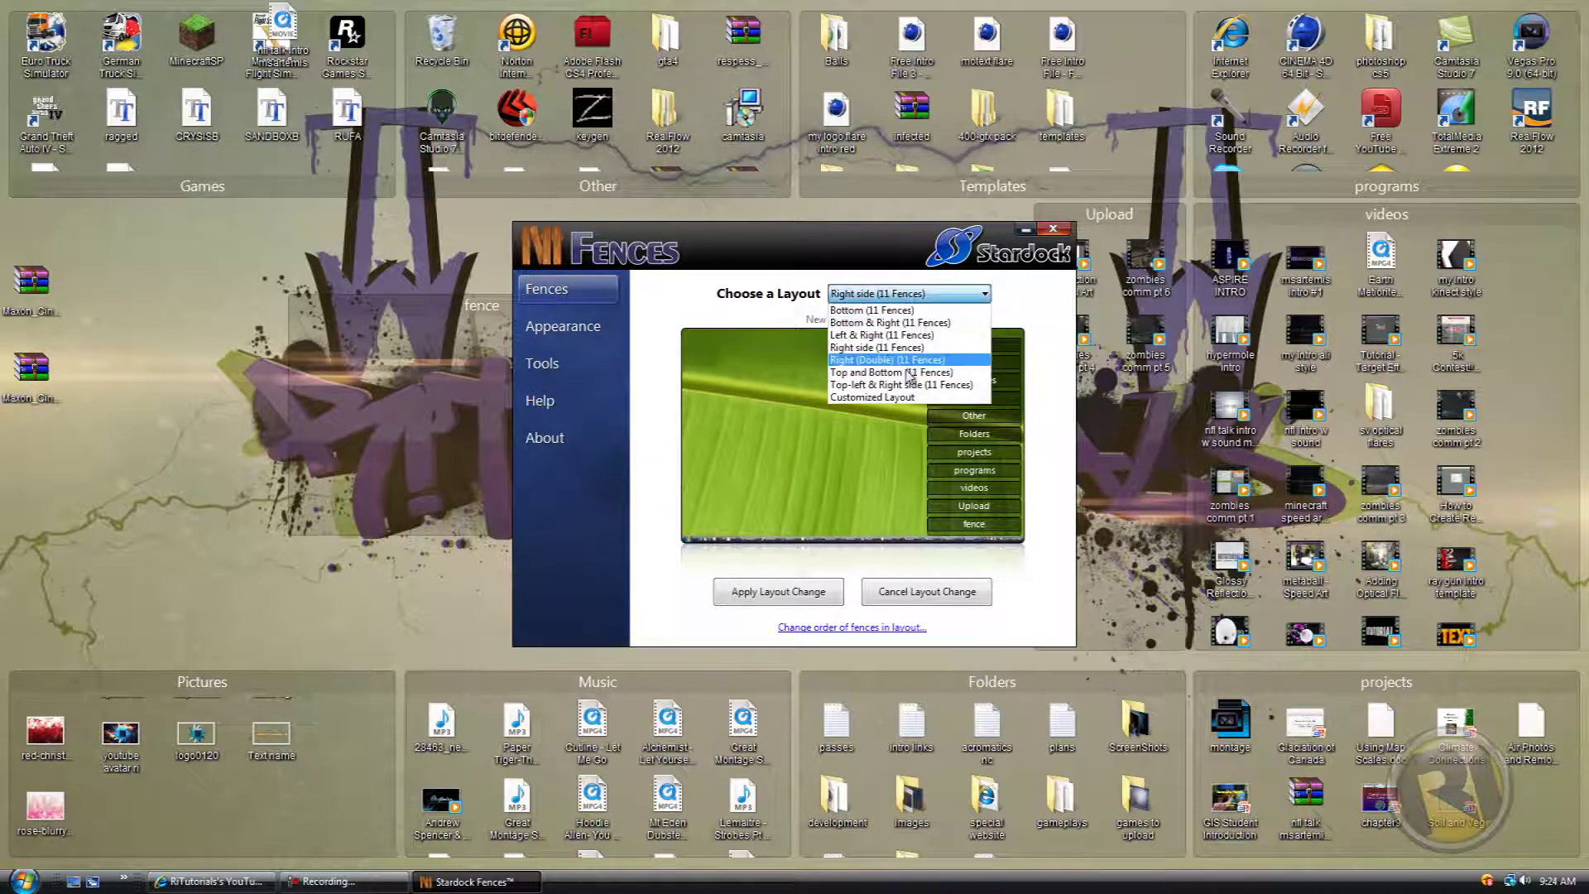
click(901, 399)
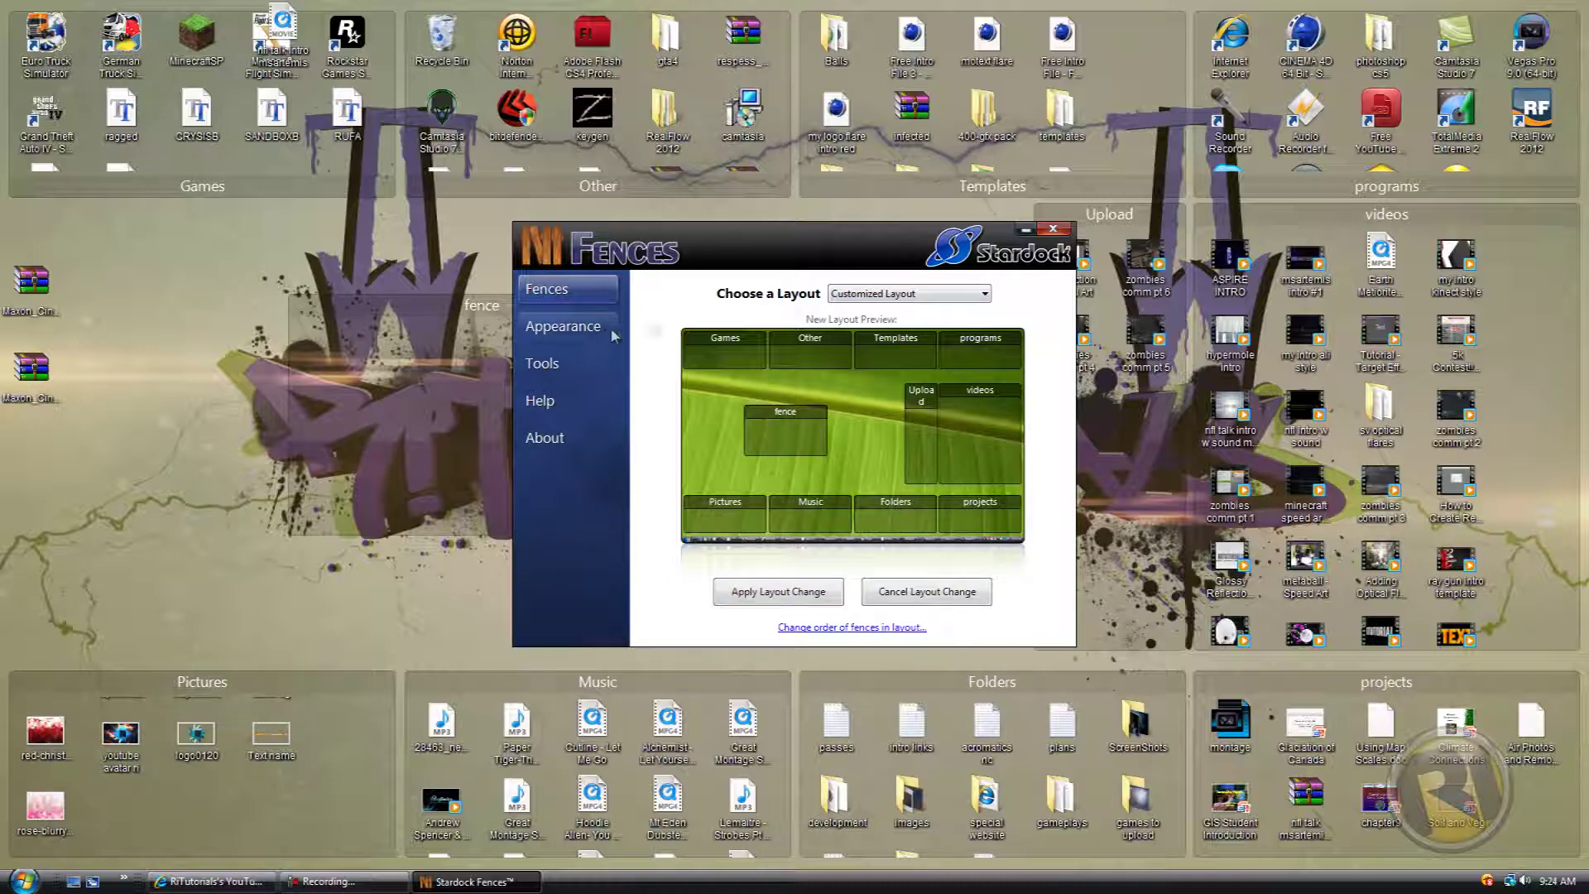
click(1053, 230)
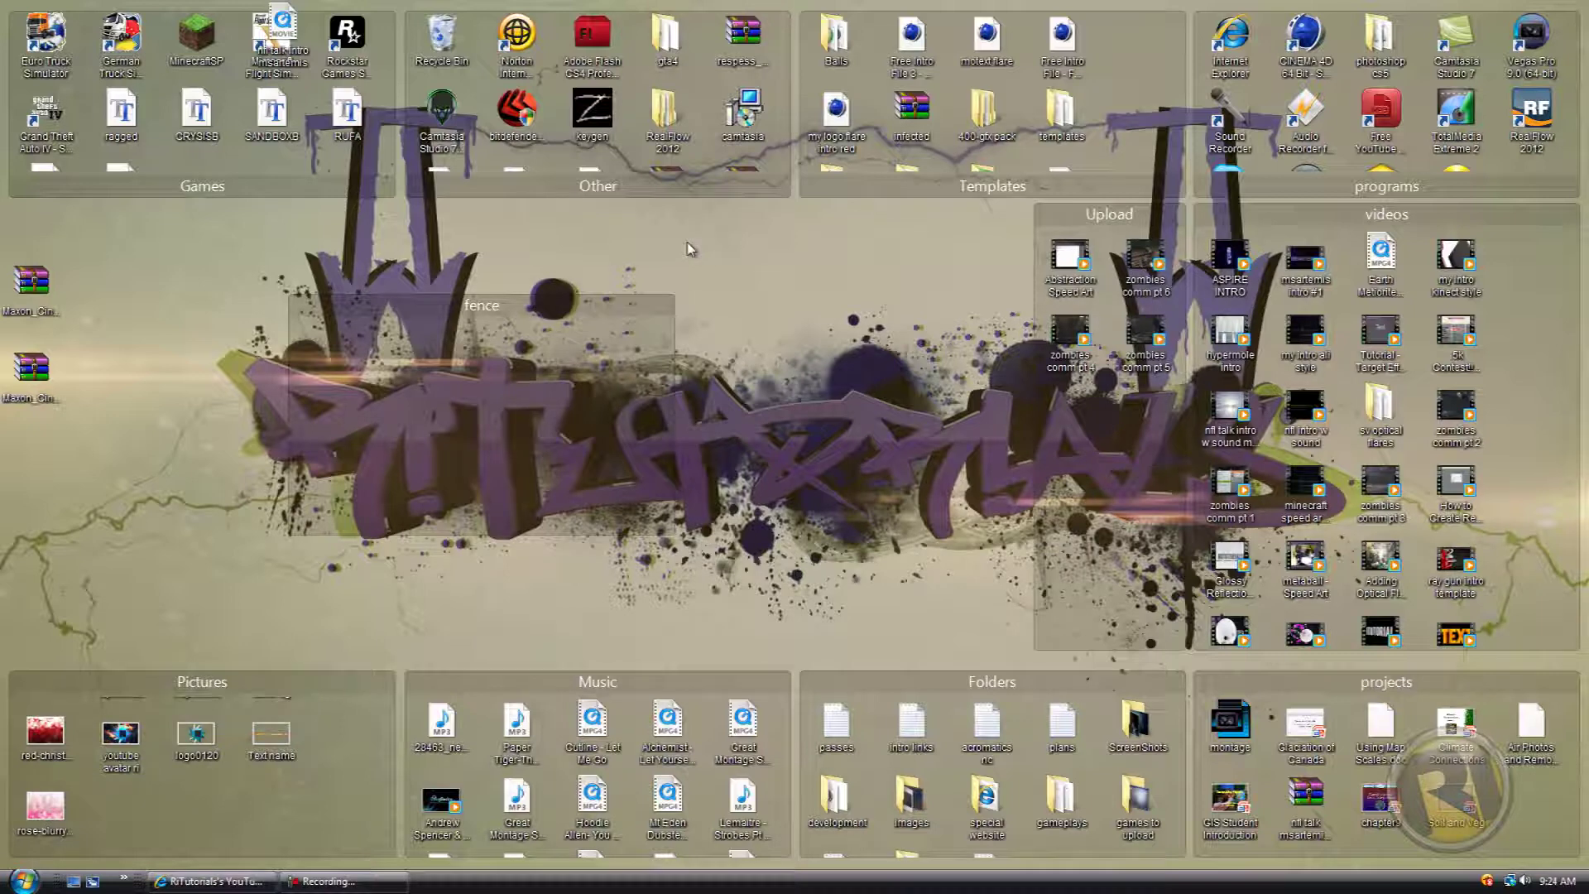
- Nudge the second Maxon_Cinema archive icon slightly right, then scroll the videos fence down
click(33, 373)
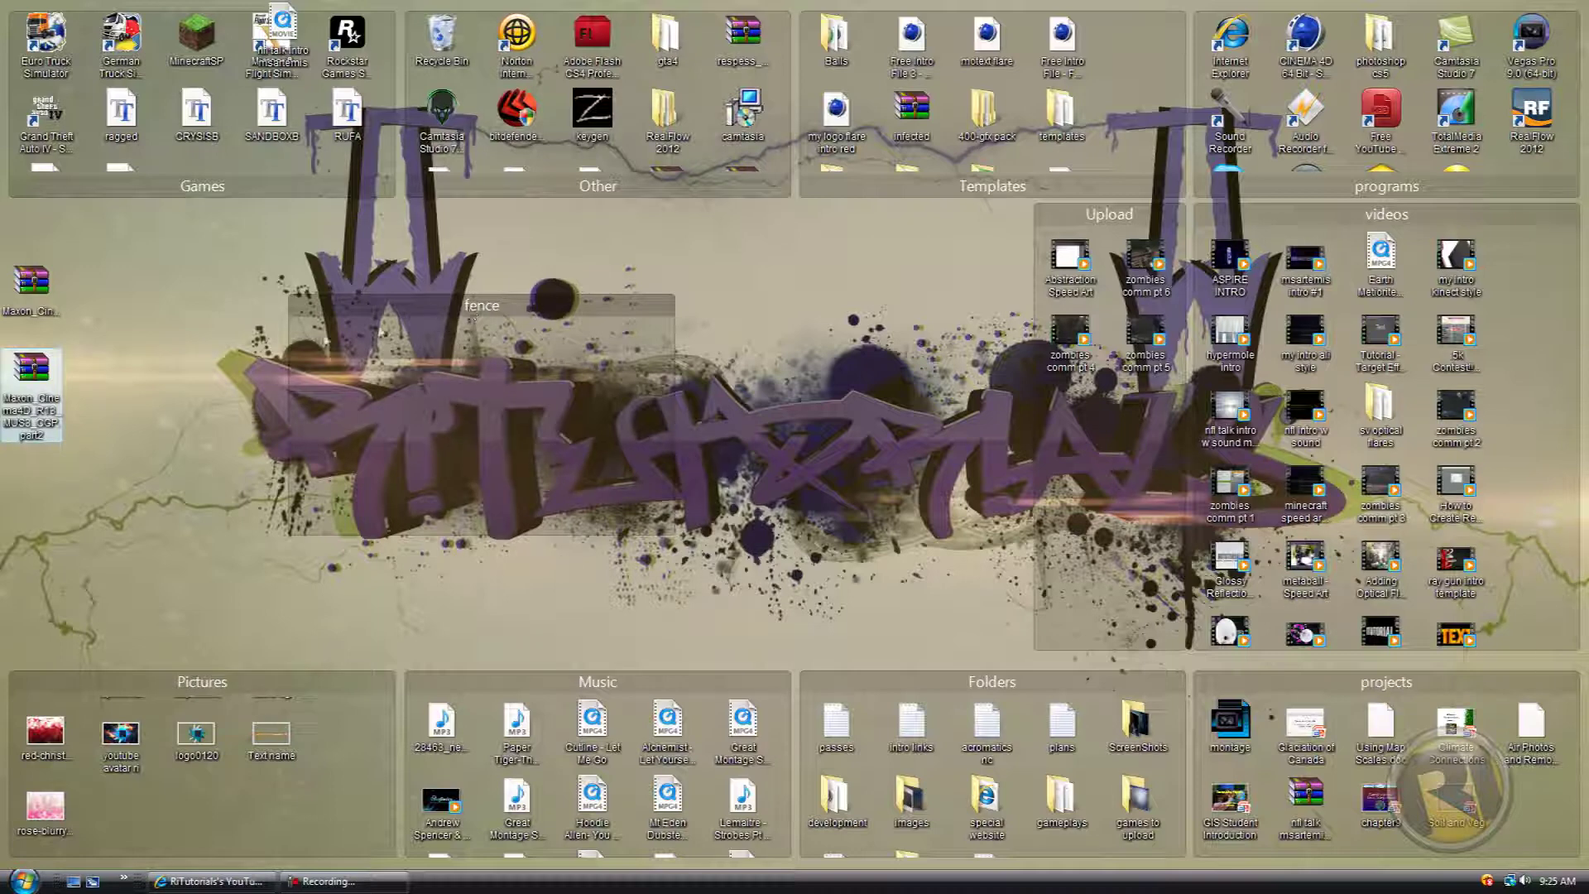
drag(31, 372, 94, 373)
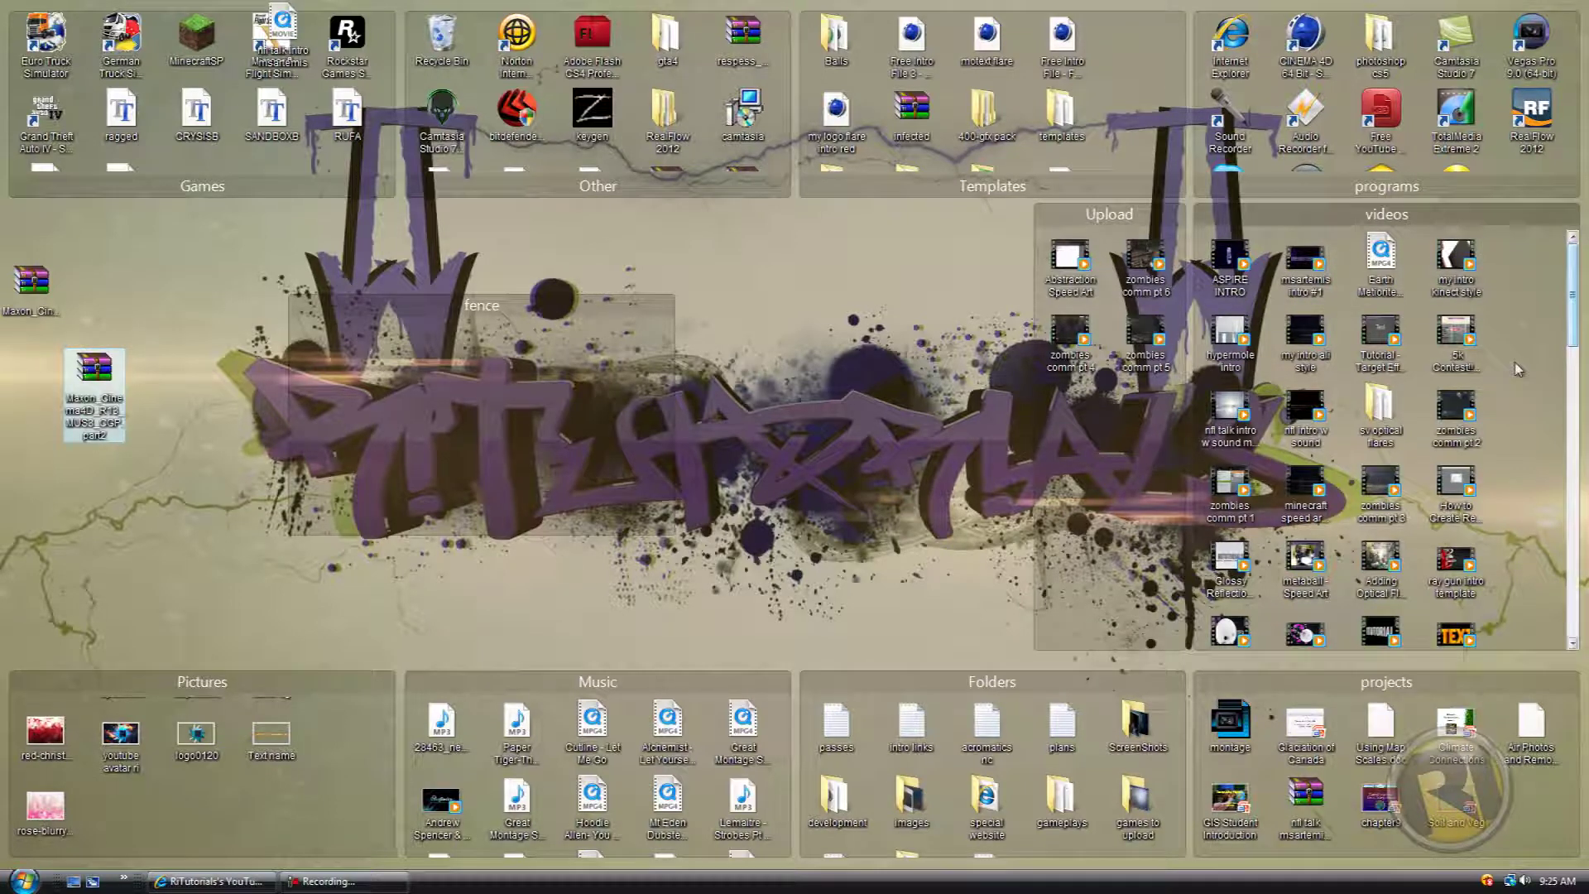
drag(1576, 299, 1577, 249)
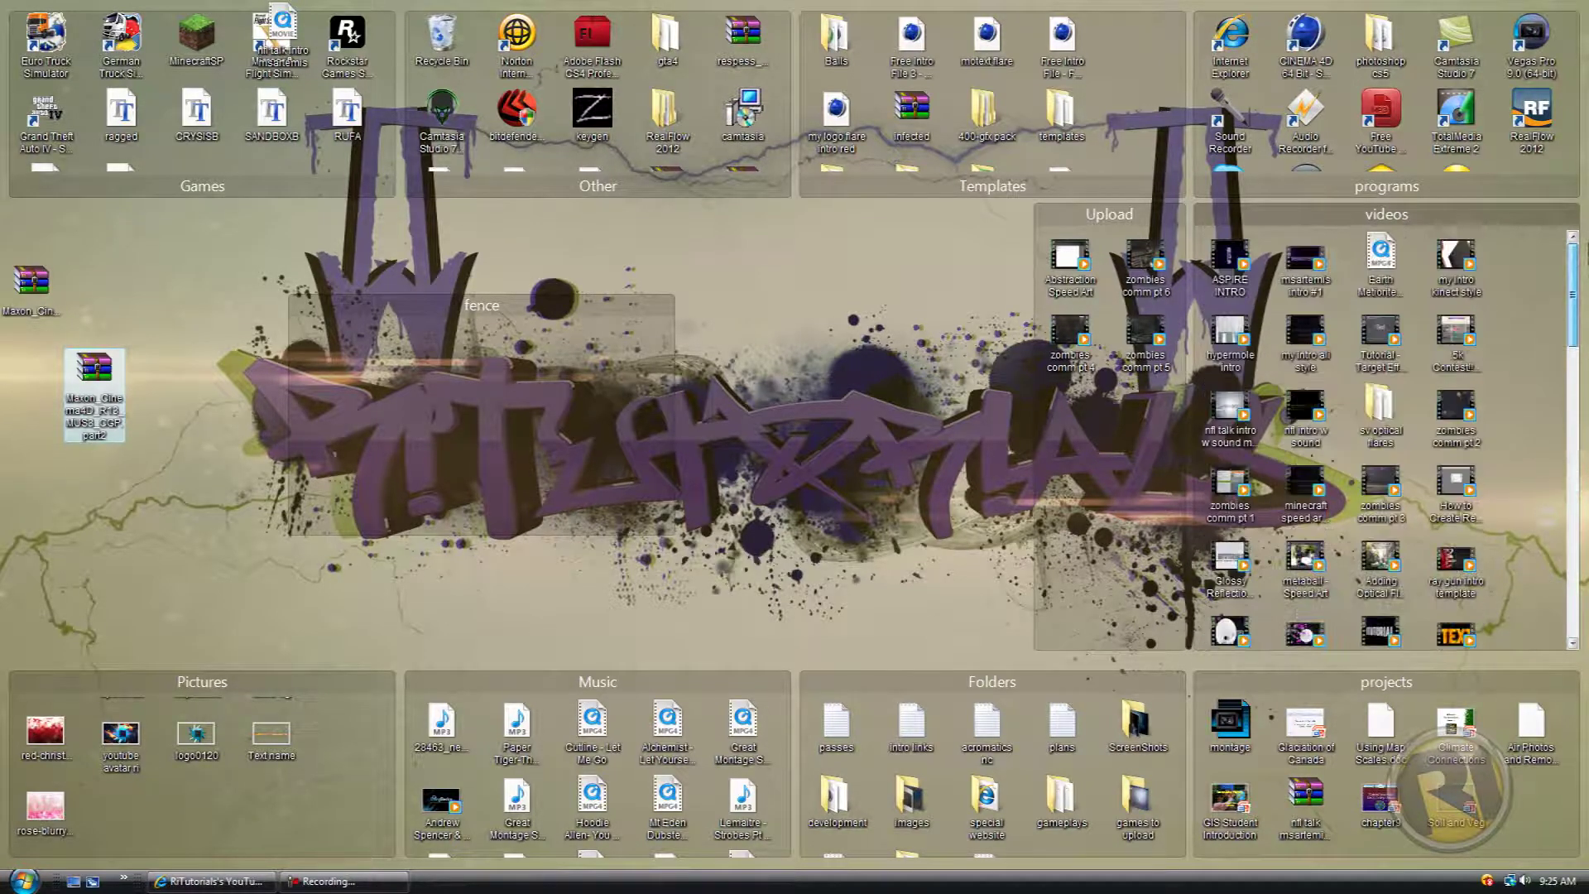